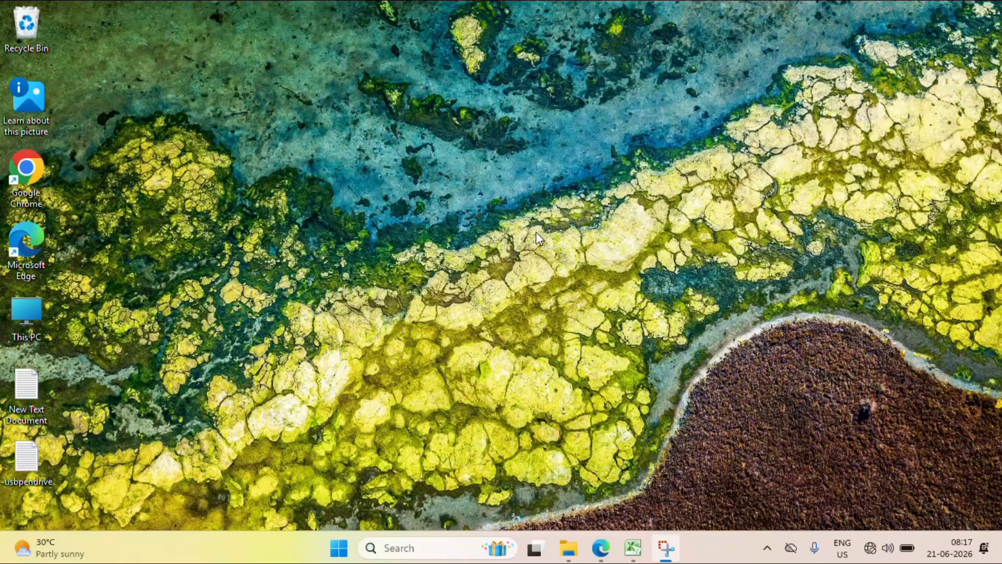
pyautogui.click(407, 548)
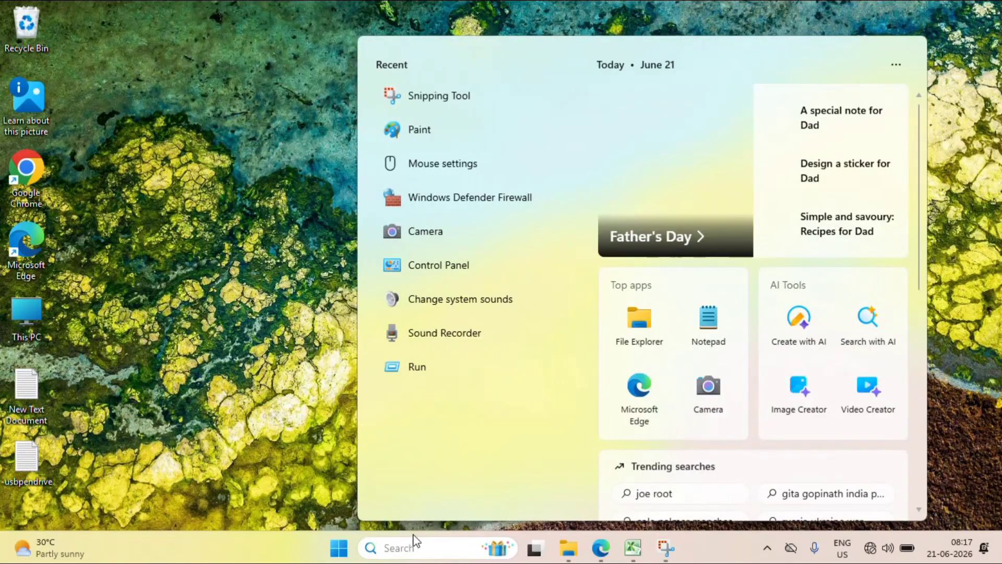
pyautogui.write('firewall')
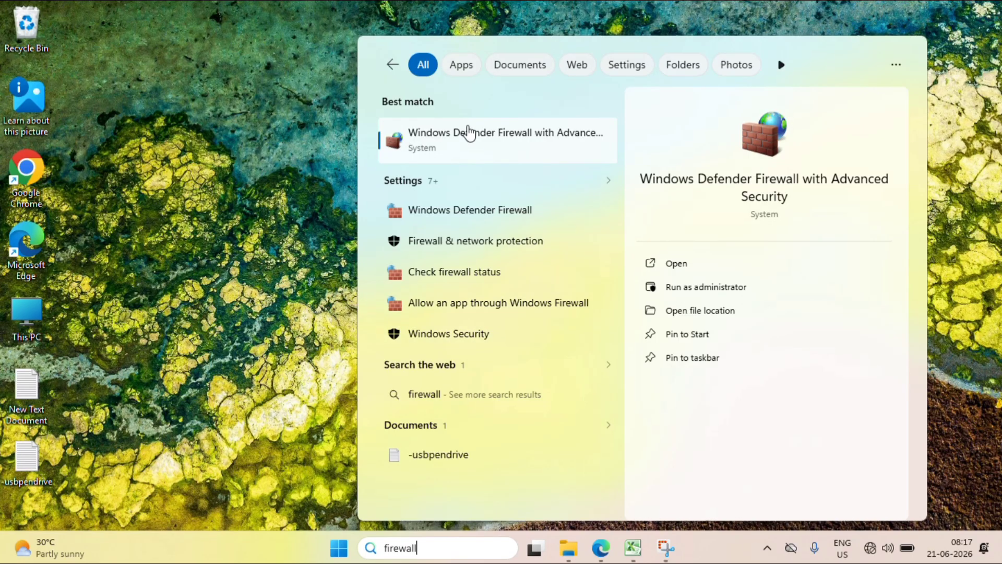
pyautogui.click(467, 143)
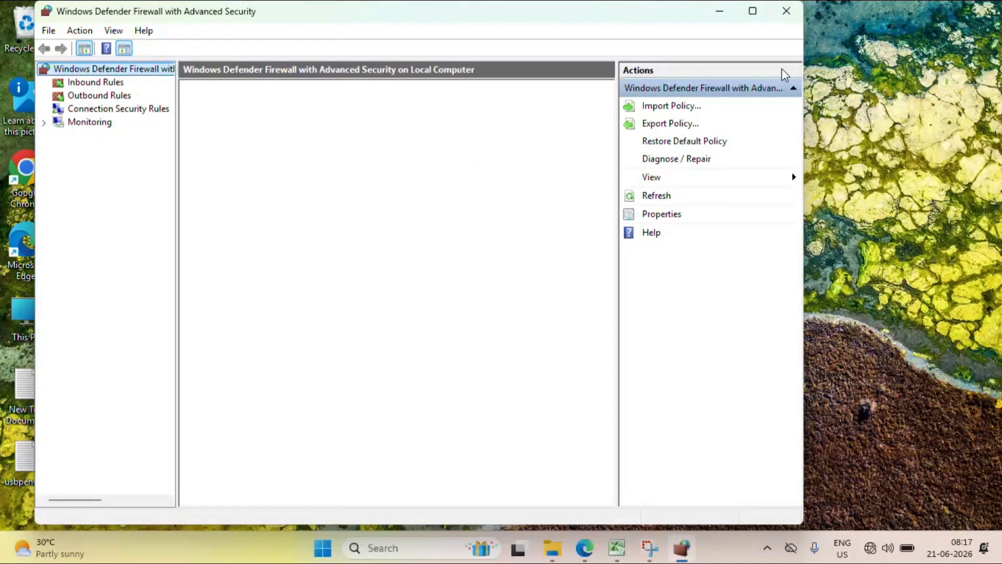
pyautogui.click(783, 11)
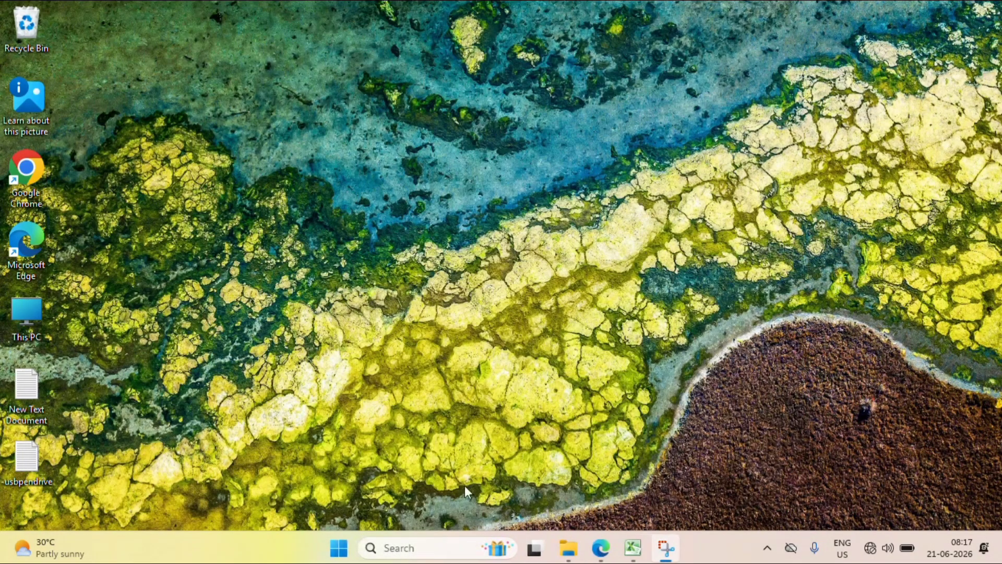
# Find and open Windows Defender Firewall, maximize its window, and open the settings for turning the firewall on or off.
pyautogui.click(445, 548)
pyautogui.write('f')
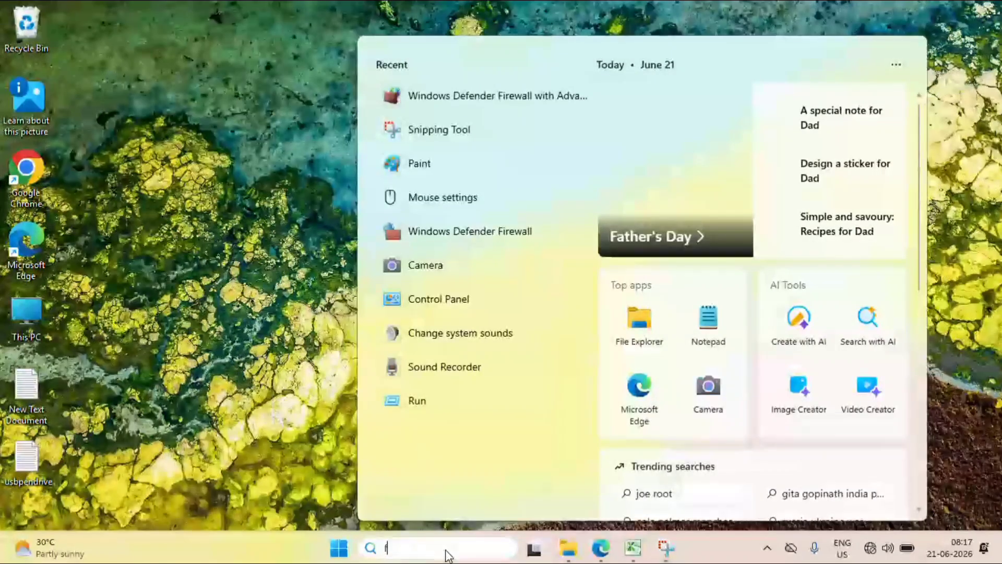
pyautogui.write('ire')
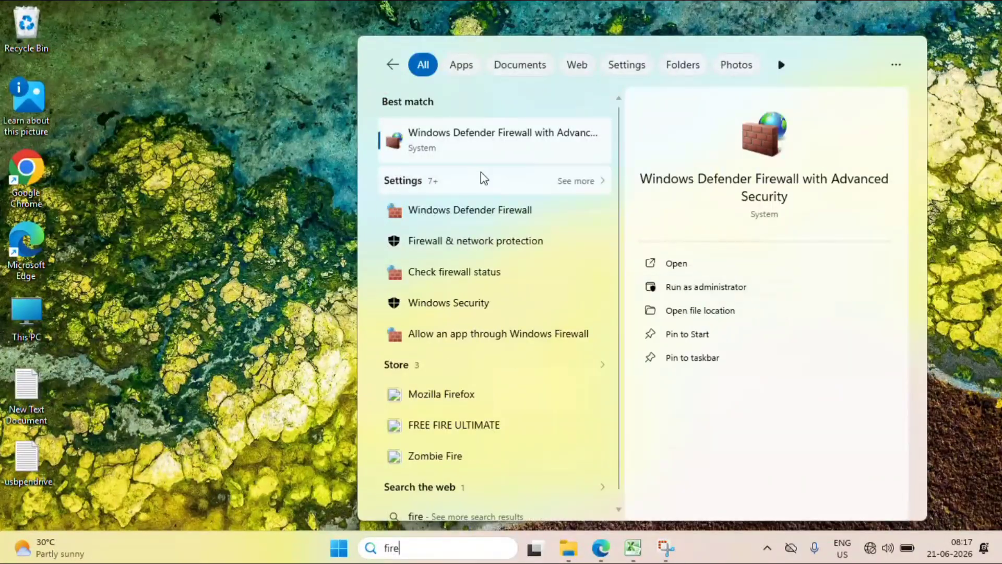
pyautogui.click(478, 213)
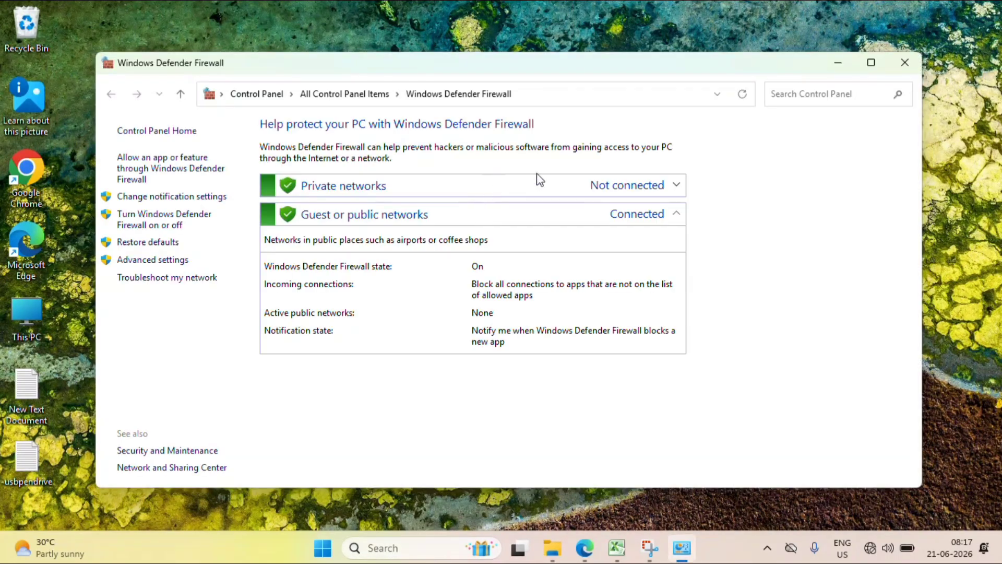
pyautogui.click(871, 64)
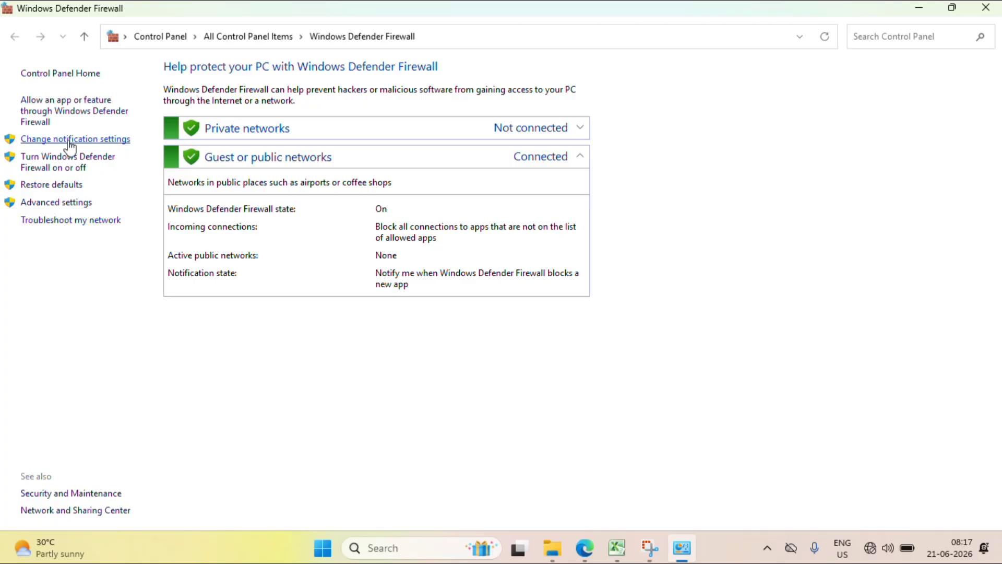
pyautogui.click(67, 165)
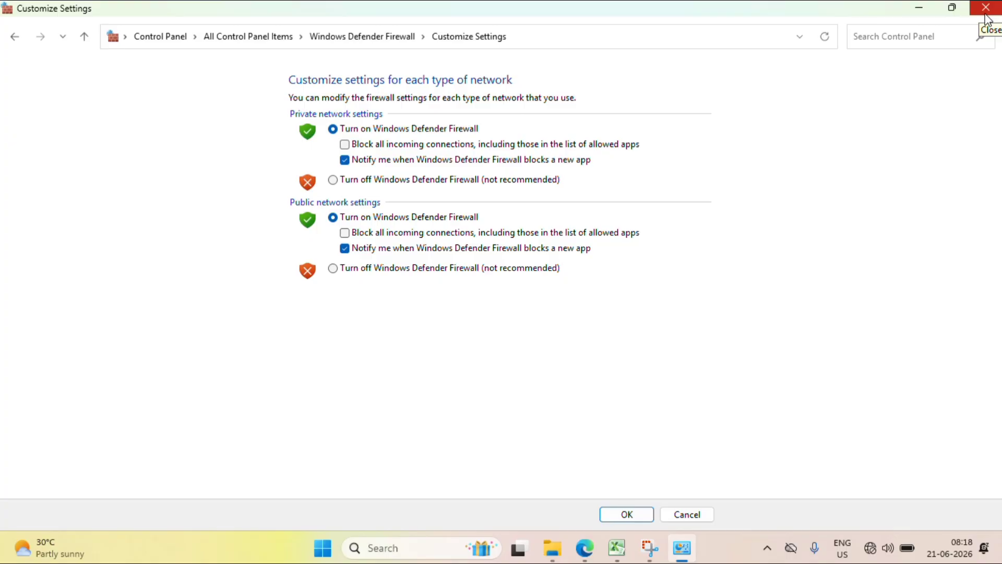
# Try turning off the firewall for private and public networks, switch both back on, and close the settings without saving.
pyautogui.click(333, 180)
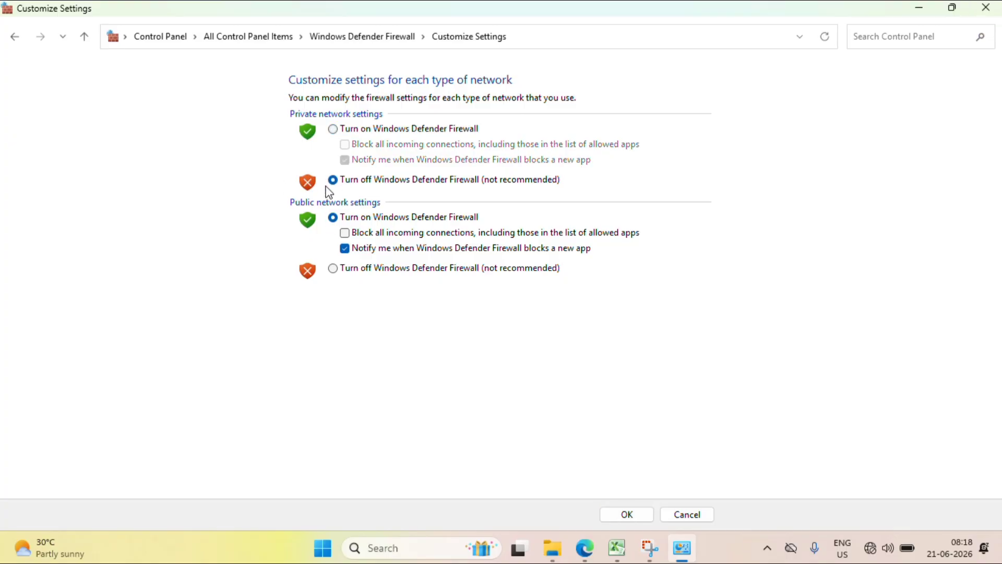
pyautogui.click(333, 269)
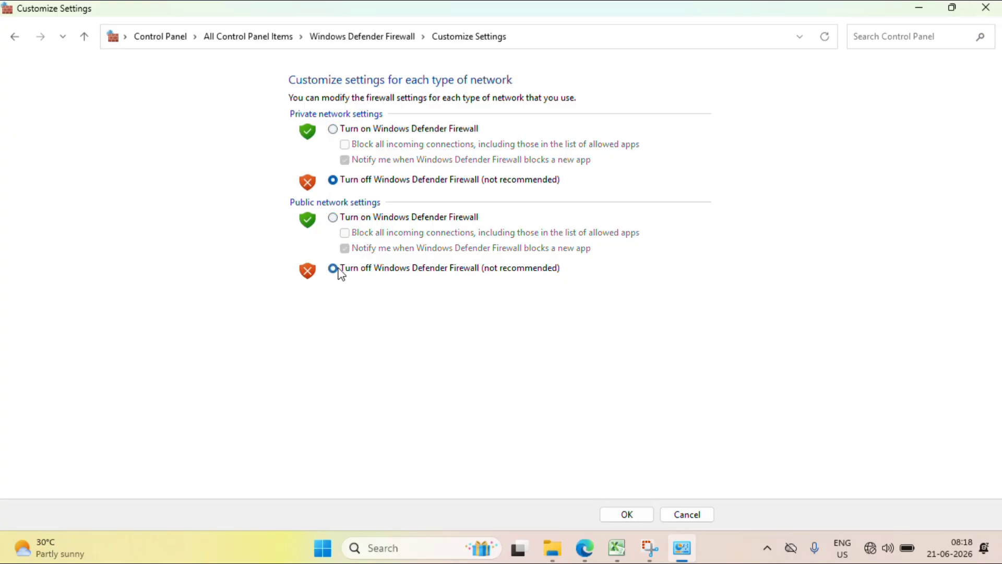
pyautogui.click(333, 130)
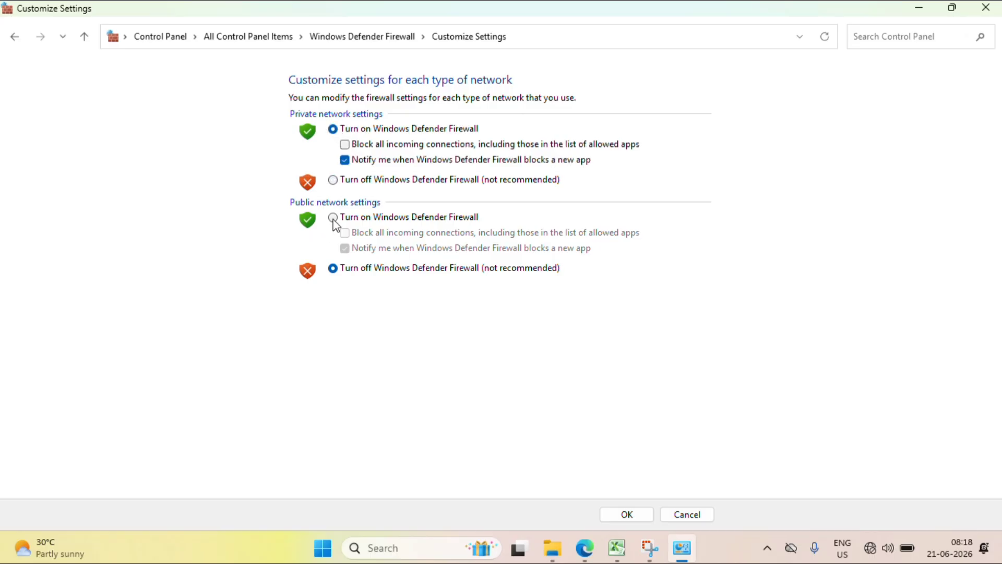
pyautogui.click(333, 218)
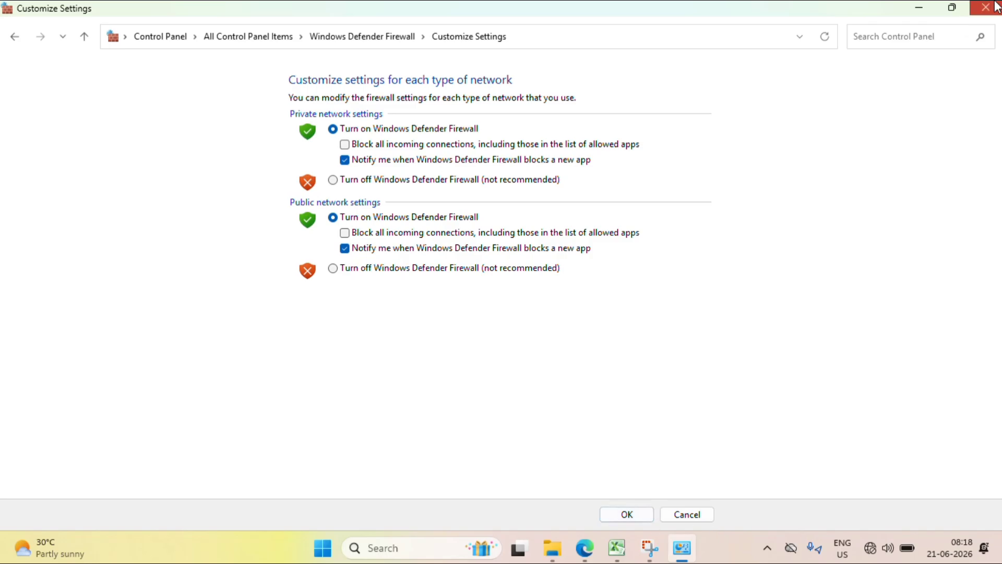
pyautogui.click(986, 7)
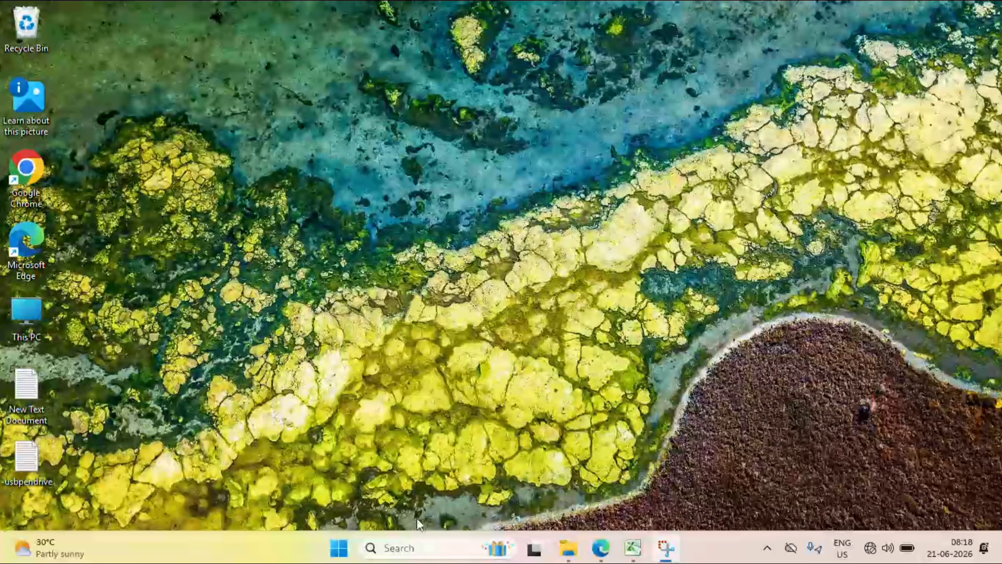
# Reopen the firewall status page, view the settings for turning the firewall on or off, and return to the status page.
pyautogui.click(426, 547)
pyautogui.write('fi')
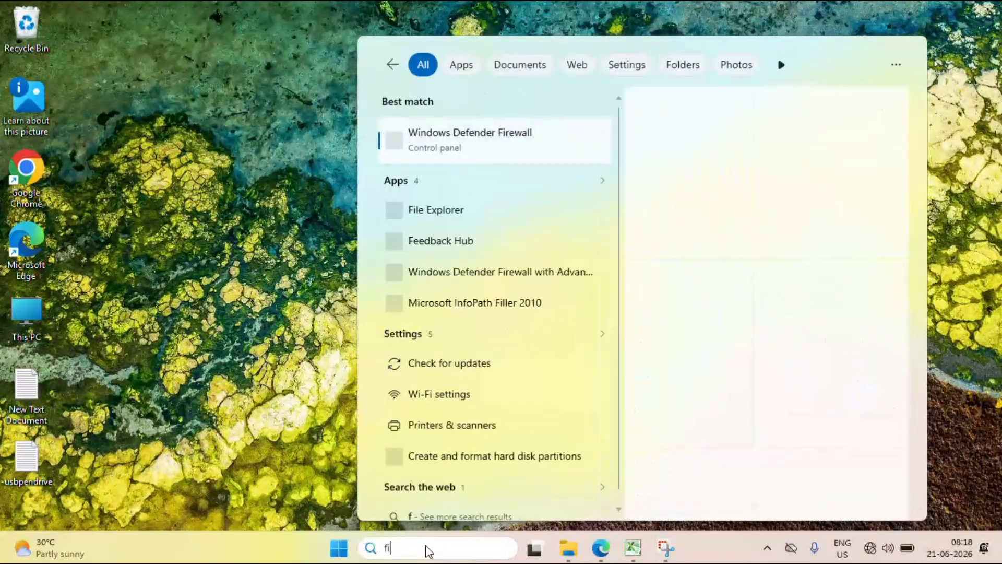
pyautogui.write('rewal')
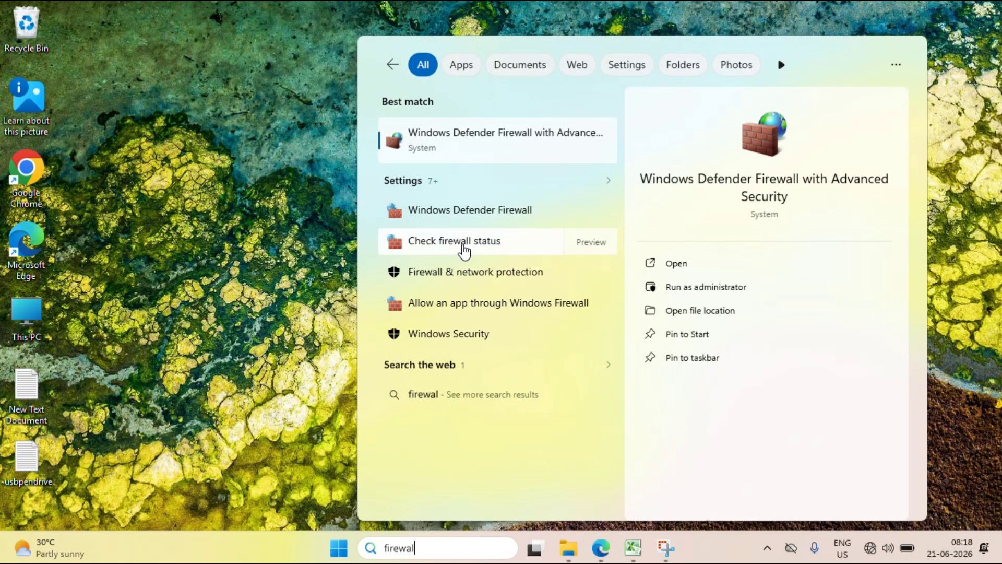
pyautogui.click(463, 247)
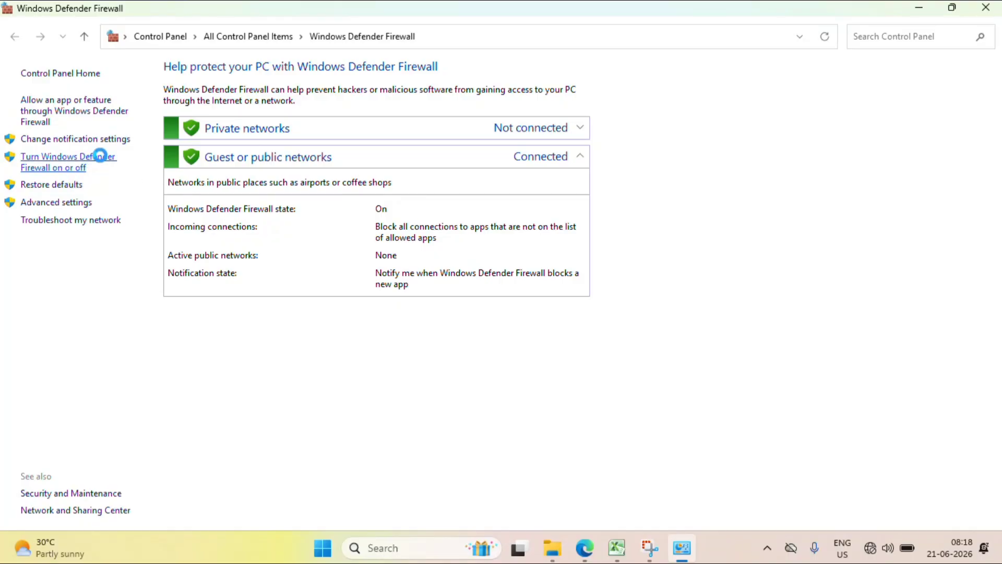
pyautogui.click(100, 157)
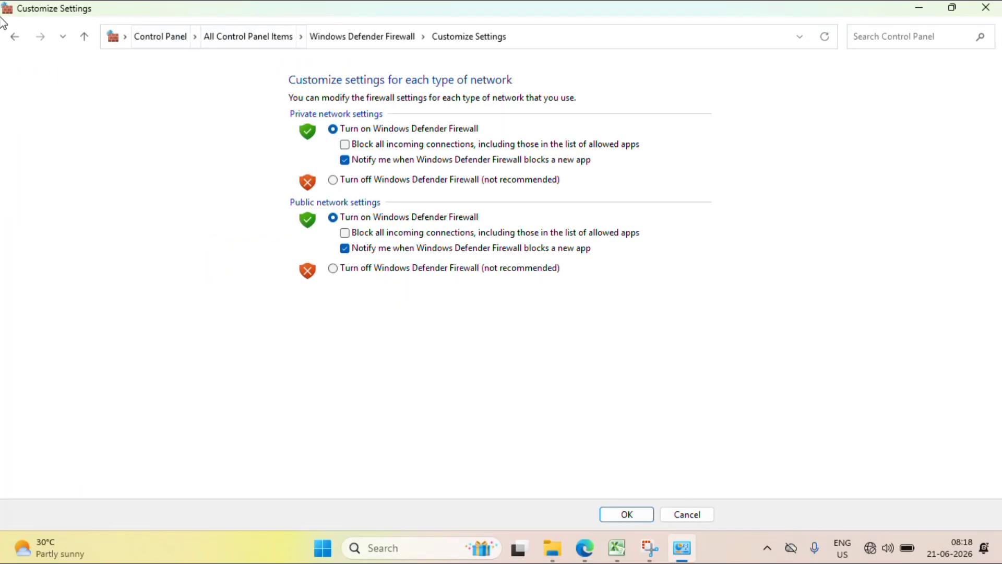
pyautogui.click(14, 38)
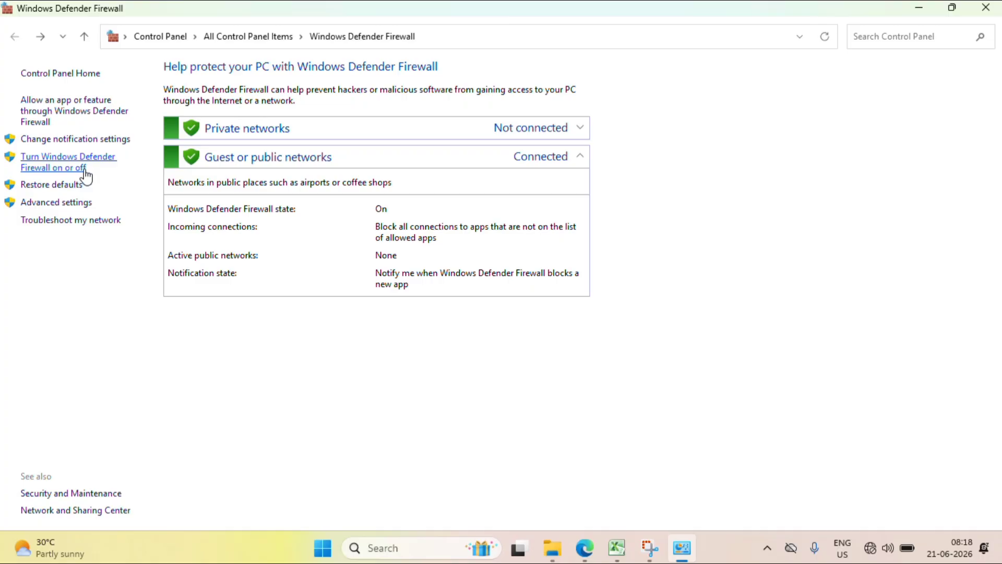
# Open the firewall's advanced settings, look at the outbound rules, and display the inbound rules list.
pyautogui.click(64, 204)
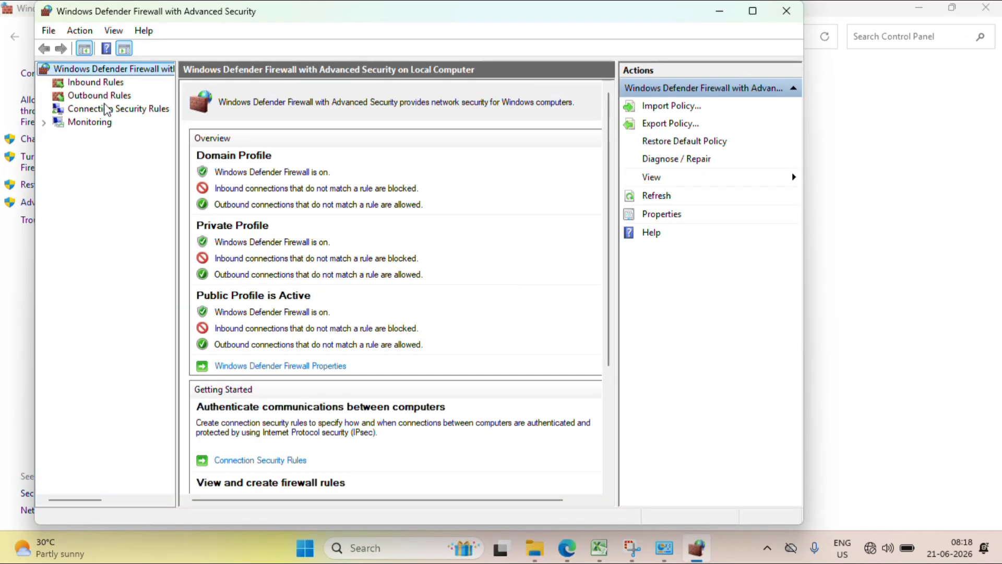
pyautogui.moveTo(275, 12); pyautogui.dragTo(309, 27)
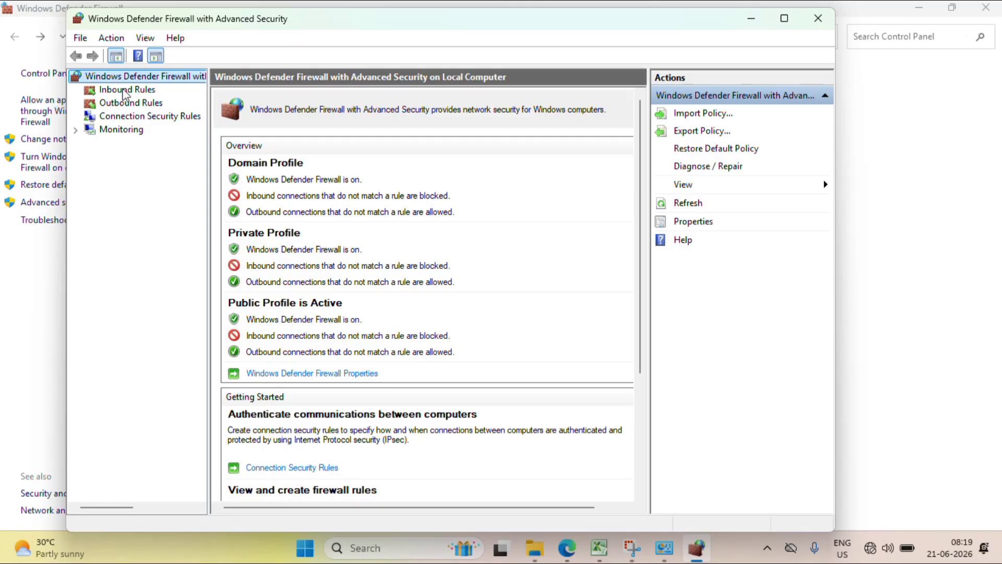
pyautogui.click(127, 92)
pyautogui.click(136, 106)
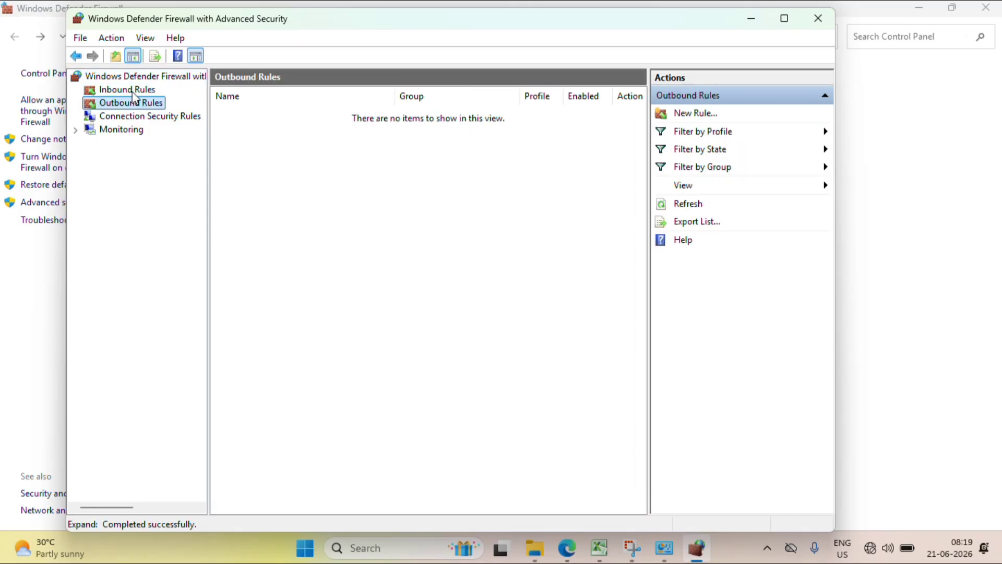
pyautogui.click(133, 91)
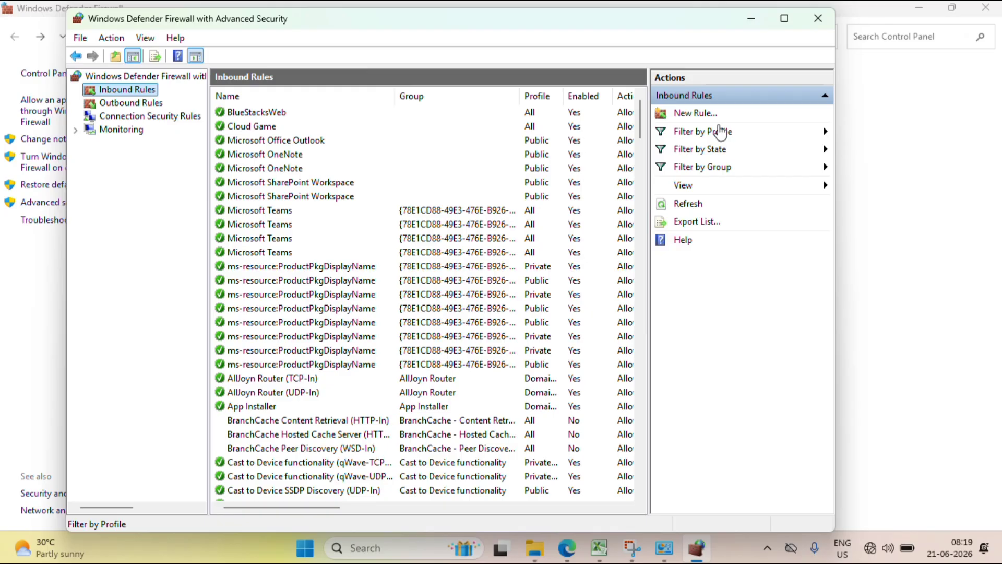
# Start a new inbound rule, look through the rule types, and continue with Port as the type.
pyautogui.click(694, 115)
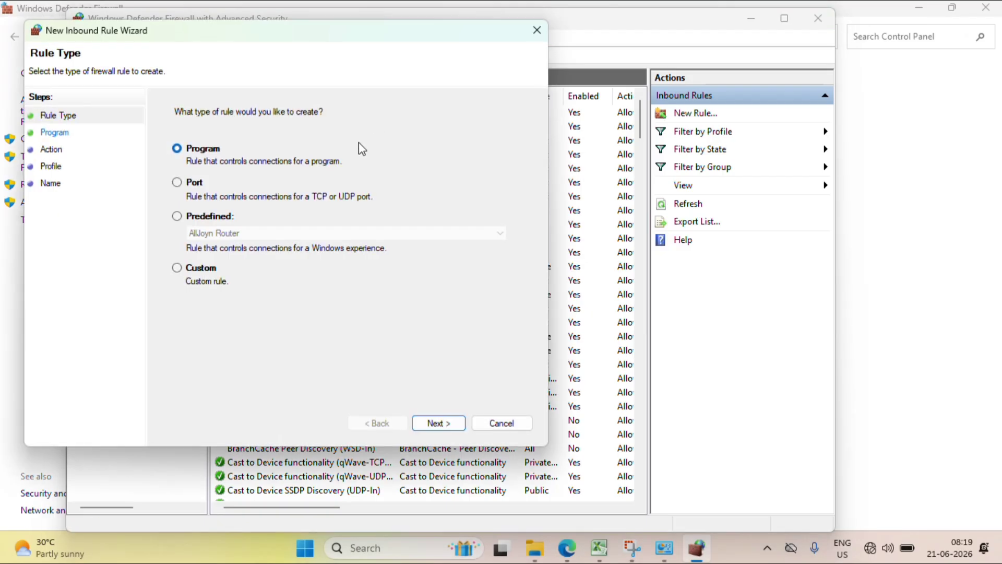
pyautogui.click(193, 183)
pyautogui.click(199, 167)
pyautogui.click(192, 183)
pyautogui.click(220, 221)
pyautogui.click(211, 272)
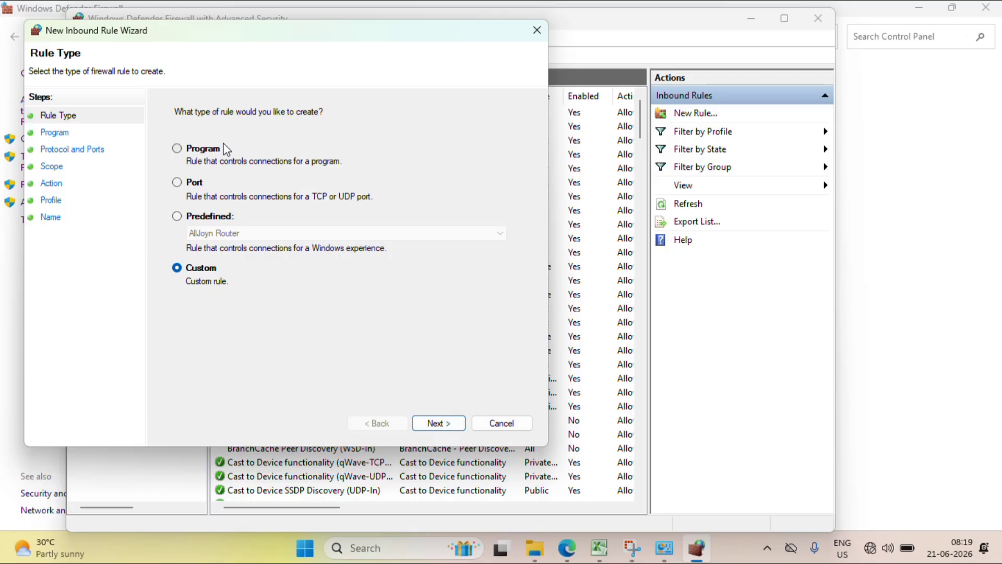
pyautogui.click(194, 187)
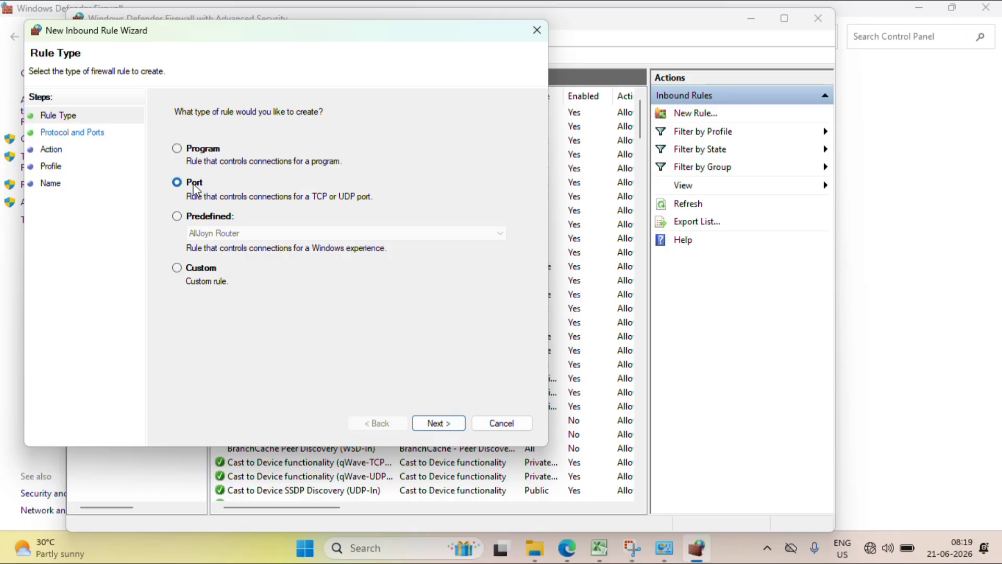
pyautogui.click(443, 423)
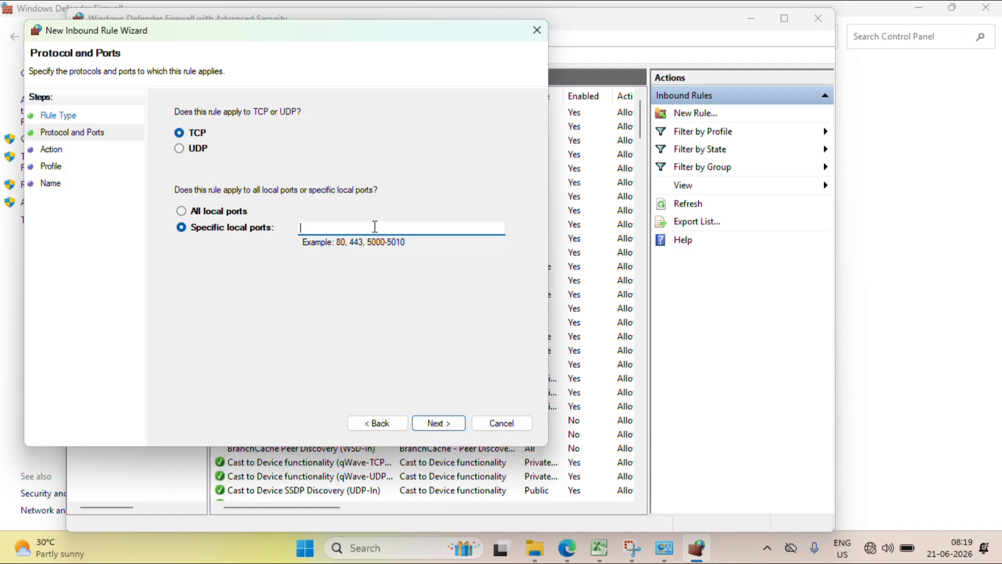
# Apply the rule to specific local TCP port 4044 and allow the connection only if it is secure.
pyautogui.write('4044')
pyautogui.click(447, 424)
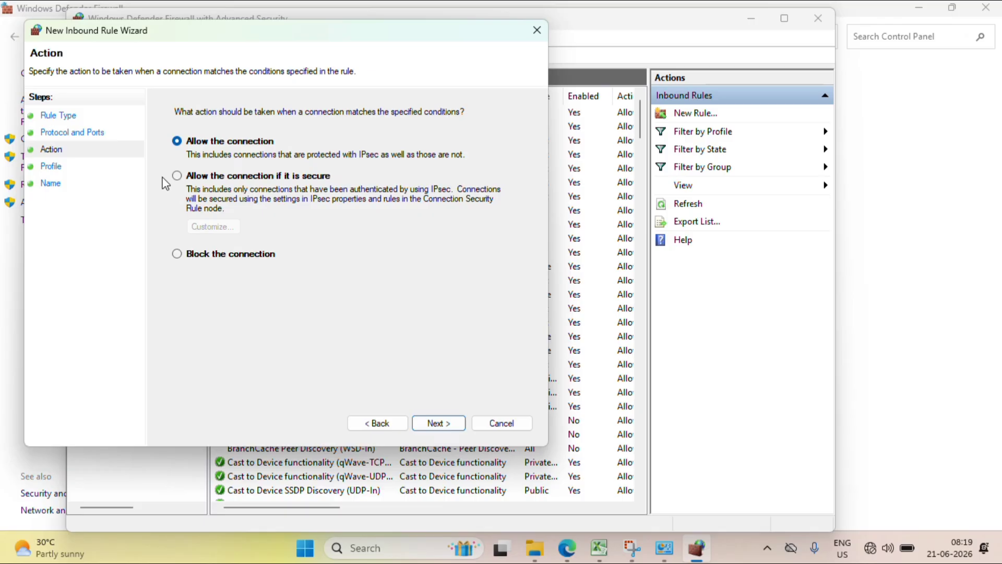
pyautogui.click(195, 176)
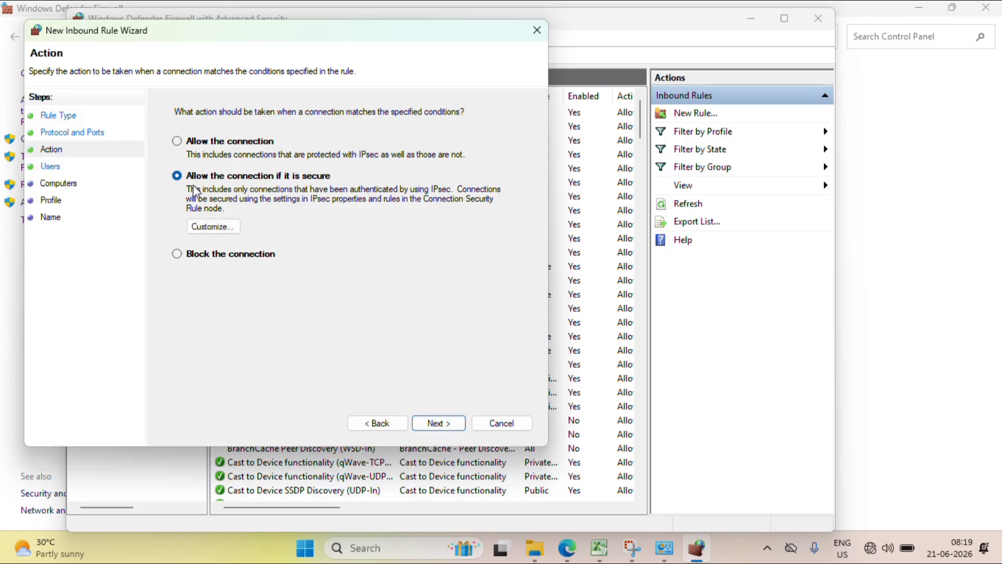
pyautogui.click(447, 424)
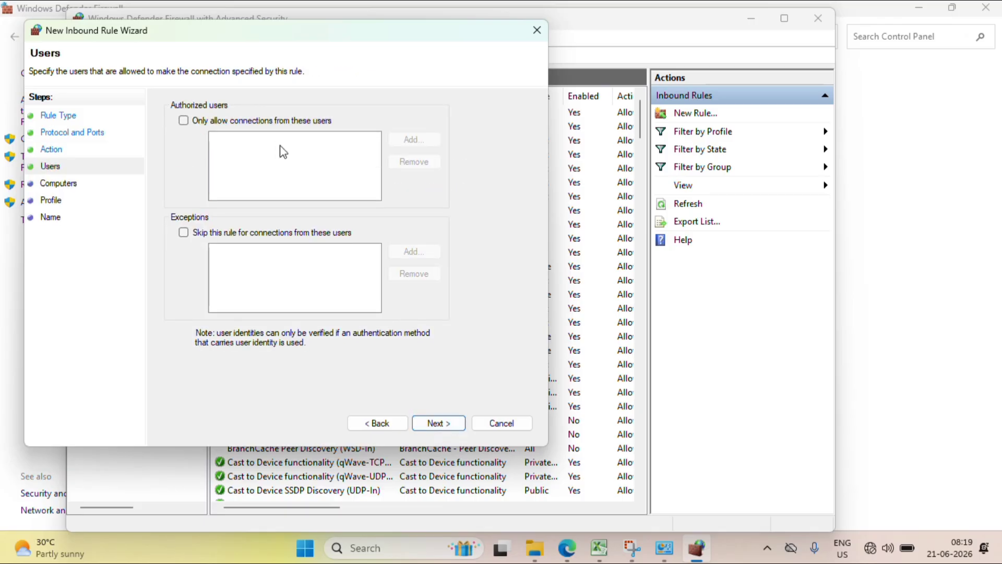
# Try restricting the rule to authorized users, dismiss the user selection, and clear the restriction again.
pyautogui.click(256, 120)
pyautogui.click(412, 140)
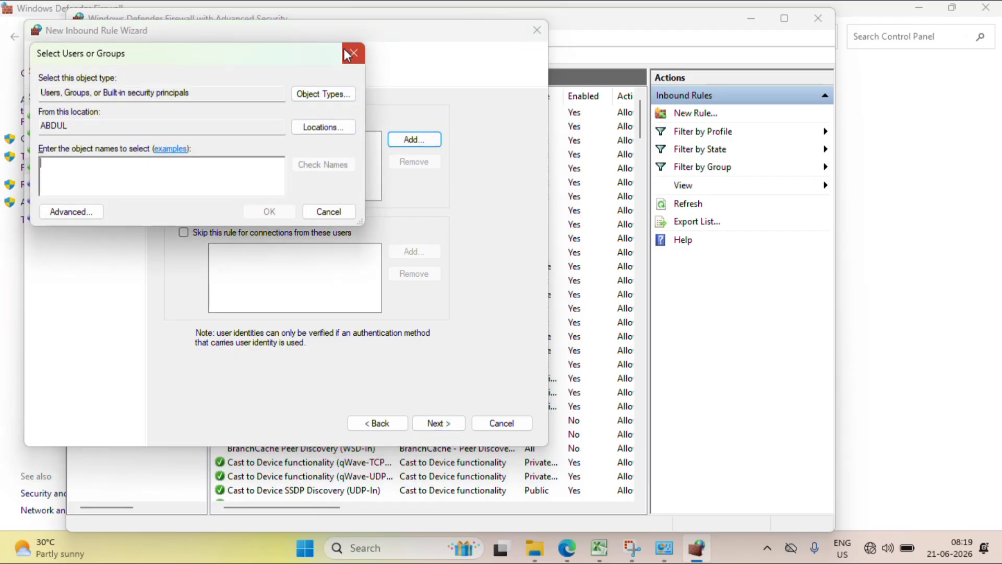
pyautogui.click(347, 49)
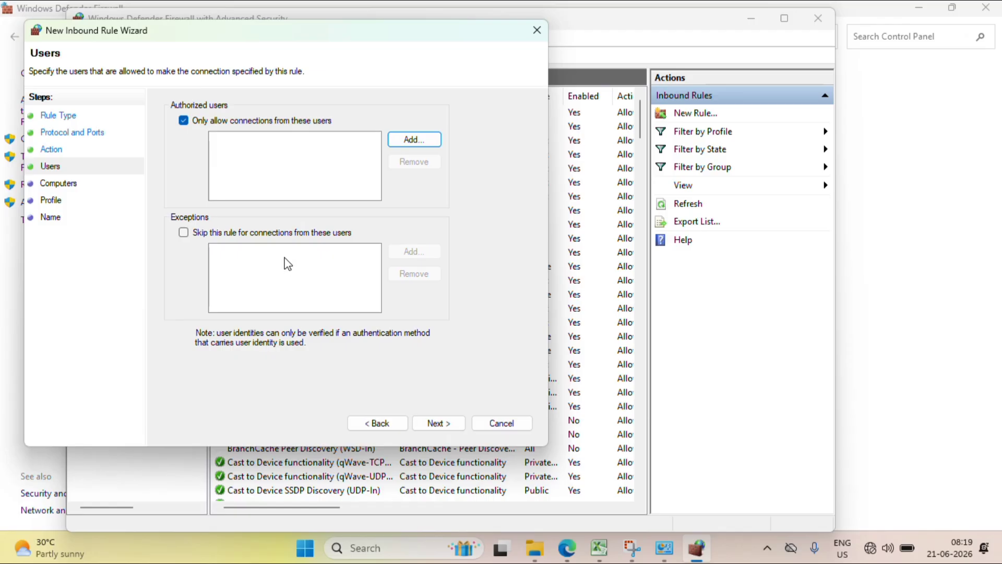
pyautogui.click(183, 121)
# Try skipping the rule for excepted users and restricting it to authorized users, and clear both user options again.
pyautogui.click(209, 234)
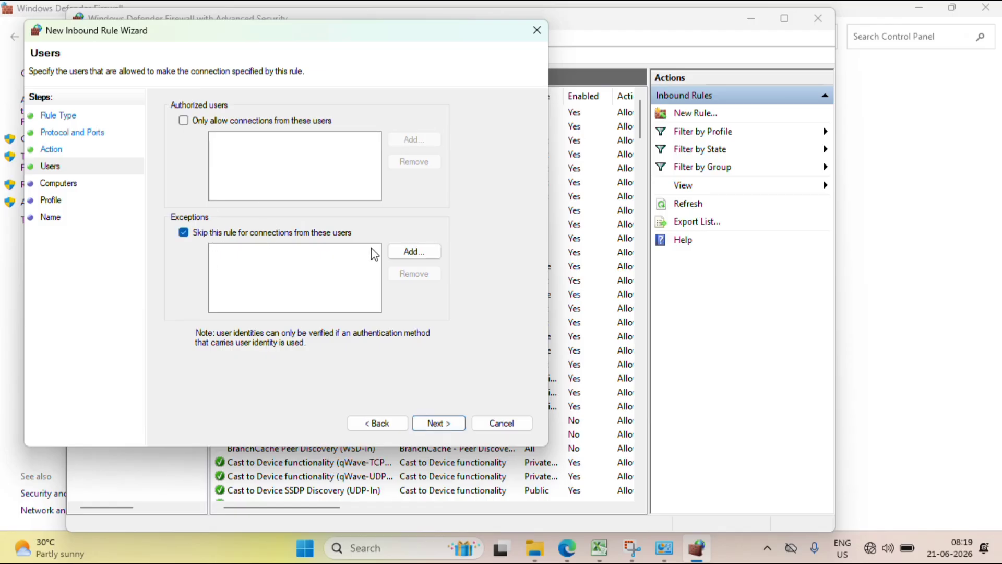
pyautogui.click(444, 425)
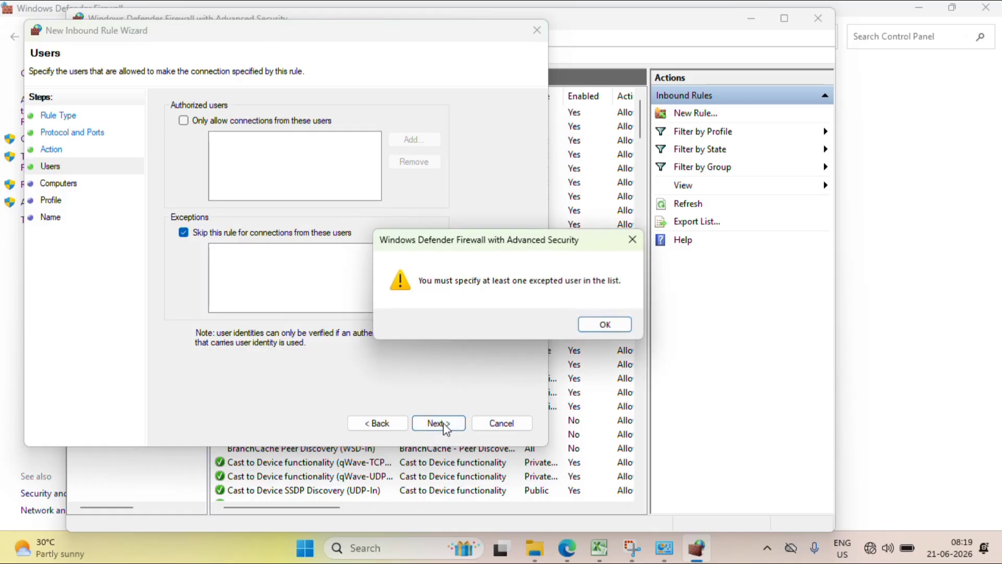
pyautogui.click(596, 329)
pyautogui.click(184, 120)
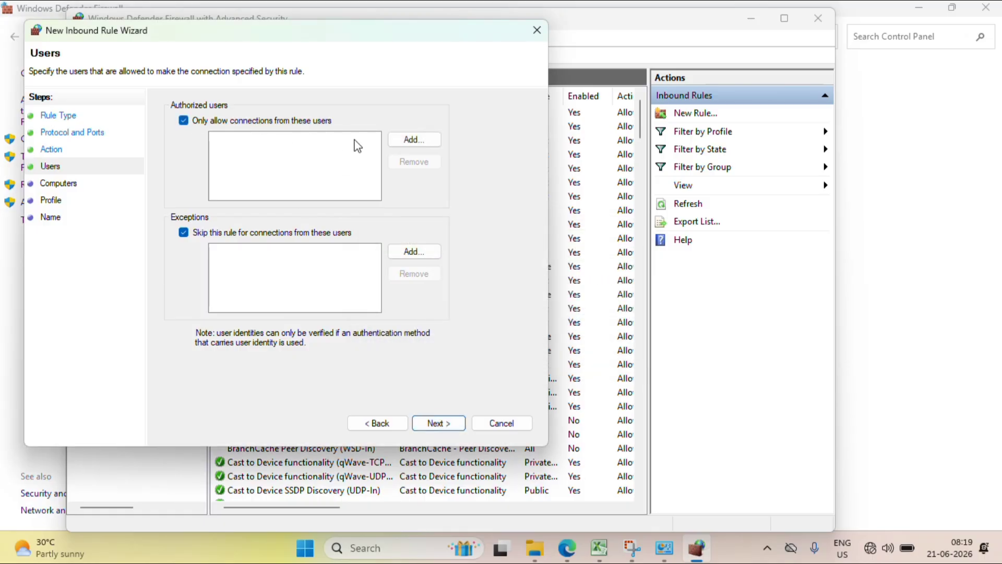
pyautogui.click(203, 234)
pyautogui.click(383, 424)
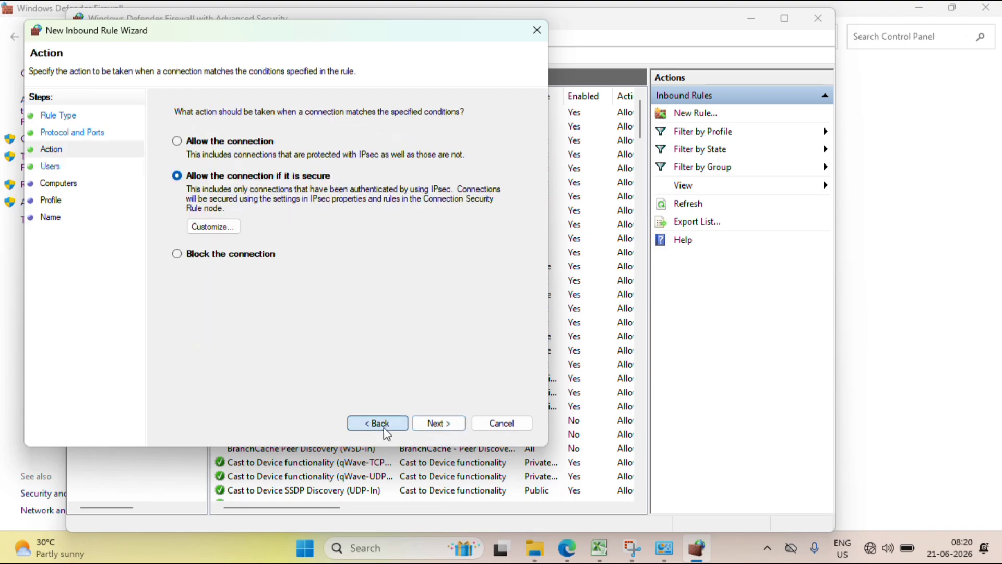
pyautogui.click(431, 424)
pyautogui.click(183, 121)
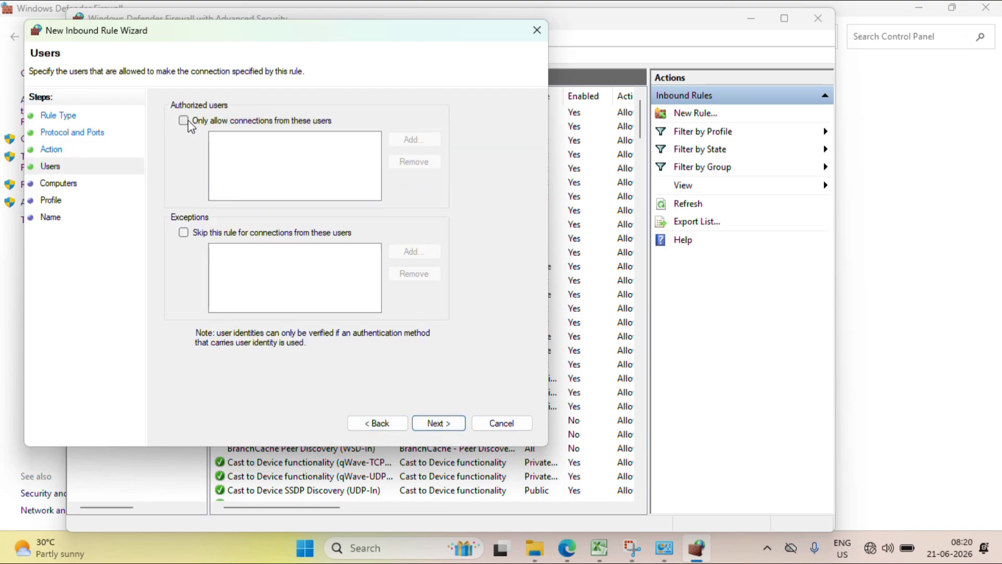
# Leave users and computers unrestricted and apply the inbound rule only to the Public profile.
pyautogui.click(450, 424)
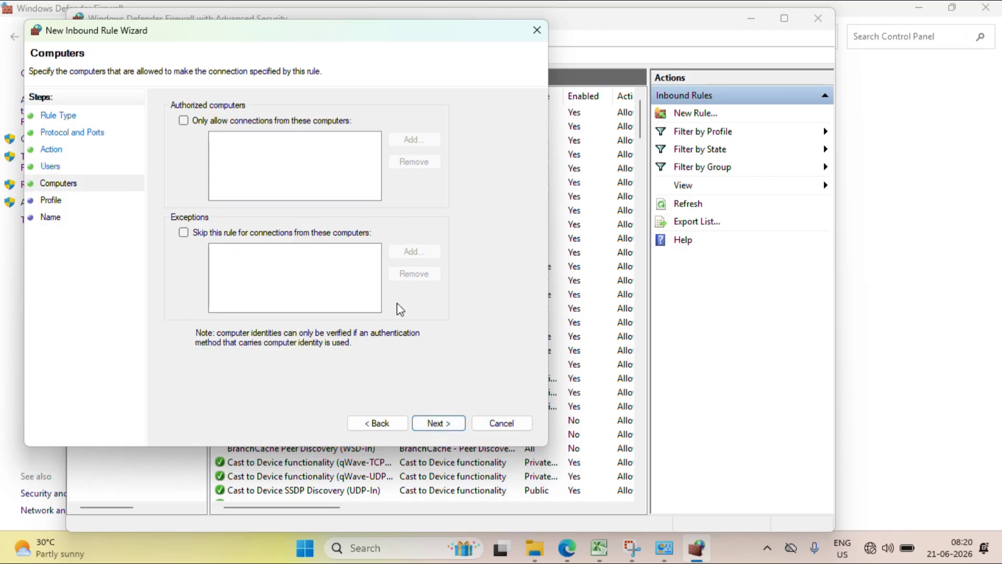
pyautogui.click(444, 431)
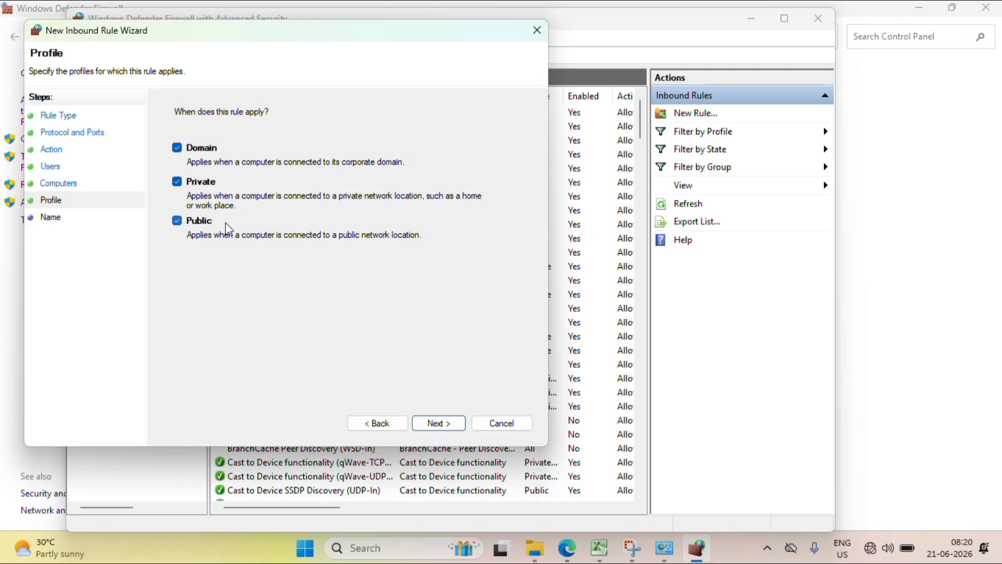
pyautogui.click(186, 149)
pyautogui.click(199, 184)
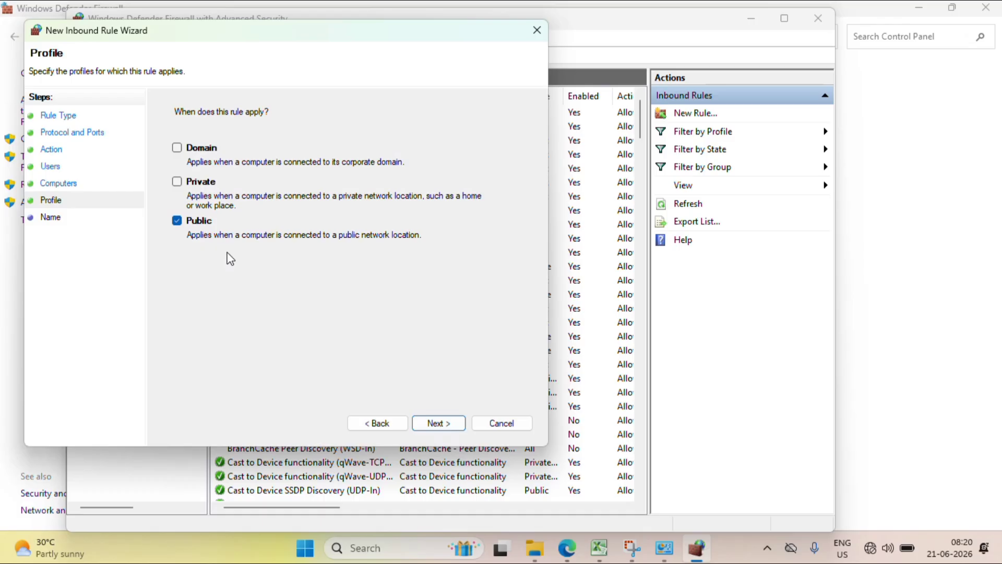
pyautogui.click(437, 424)
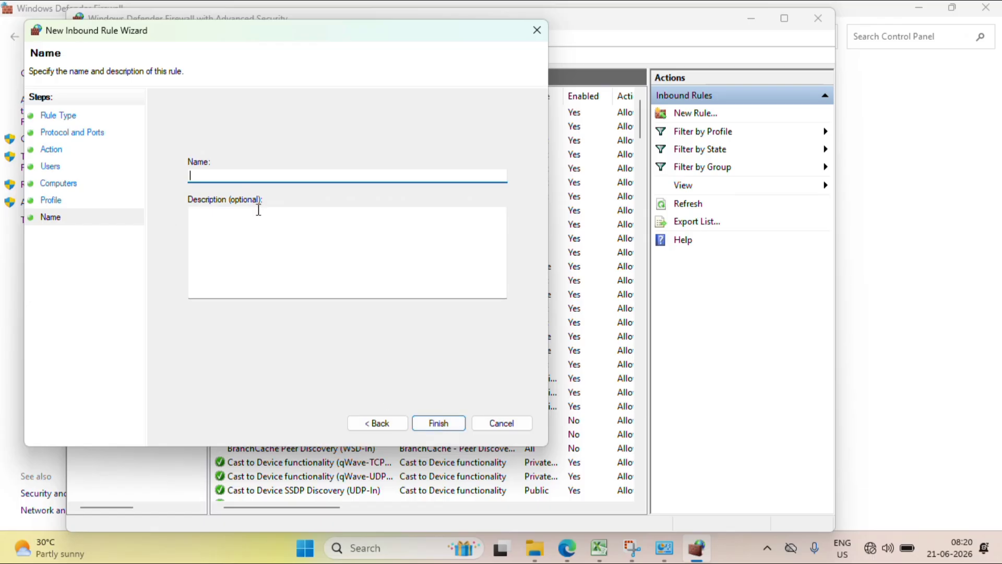
# Enter "inbound rules" as the rule name and "Yahapar description likhe" as its description, and cancel the new inbound rule.
pyautogui.write('inbound rules')
pyautogui.click(250, 218)
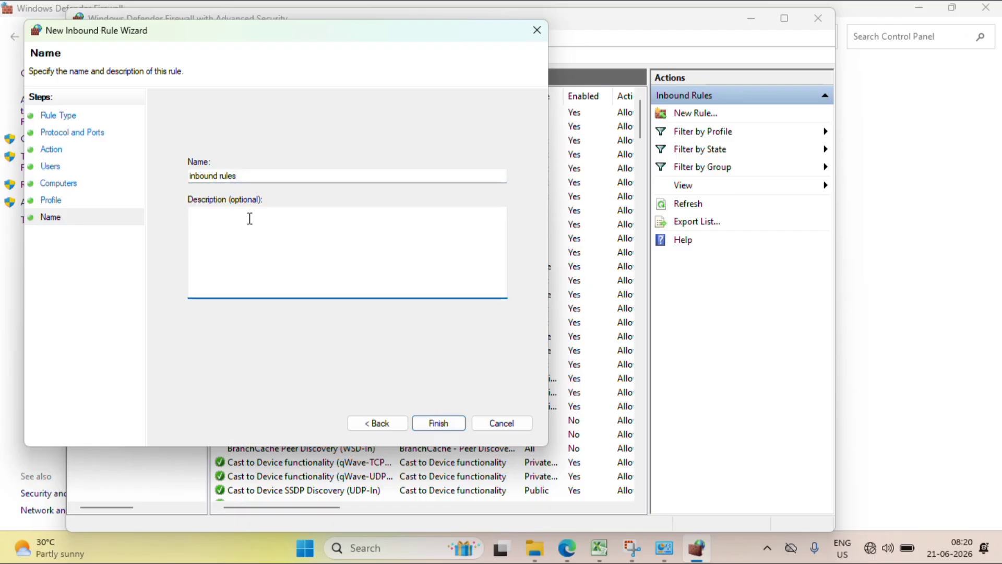
pyautogui.write('h')
pyautogui.write('ere ty')
pyautogui.press('BackSpace')
pyautogui.press('BackSpace')
pyautogui.press('BackSpace')
pyautogui.press('BackSpace')
pyautogui.press('BackSpace')
pyautogui.press('BackSpace')
pyautogui.press('BackSpace')
pyautogui.write('Yahapar description likhe')
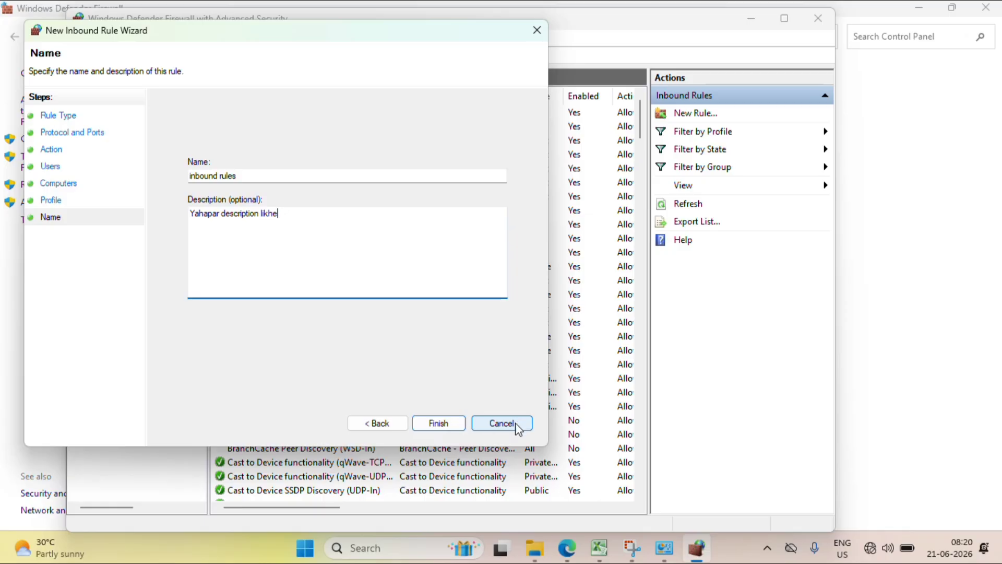
pyautogui.click(501, 424)
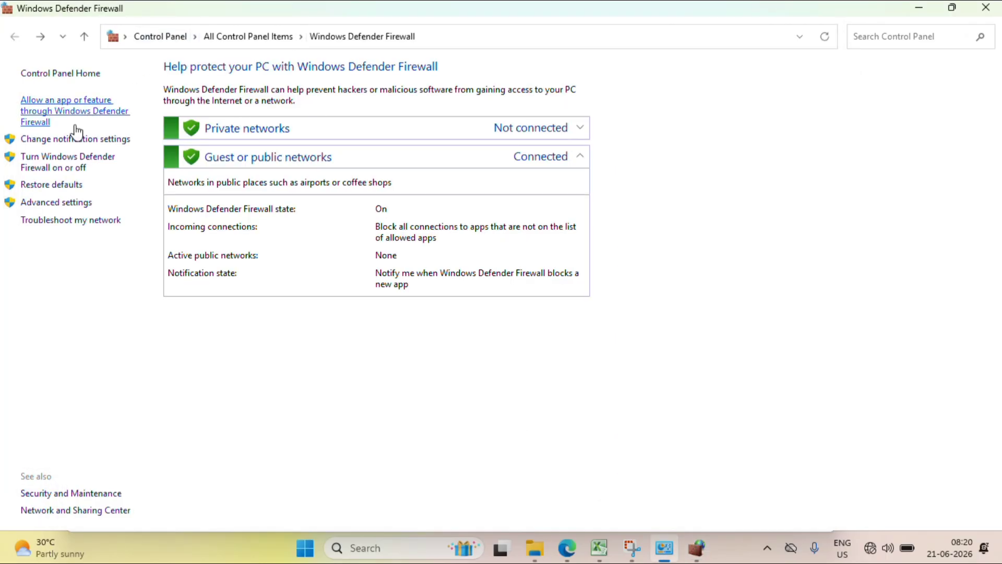
# Reopen the firewall's advanced settings and start a new outbound rule of the Port type.
pyautogui.click(75, 204)
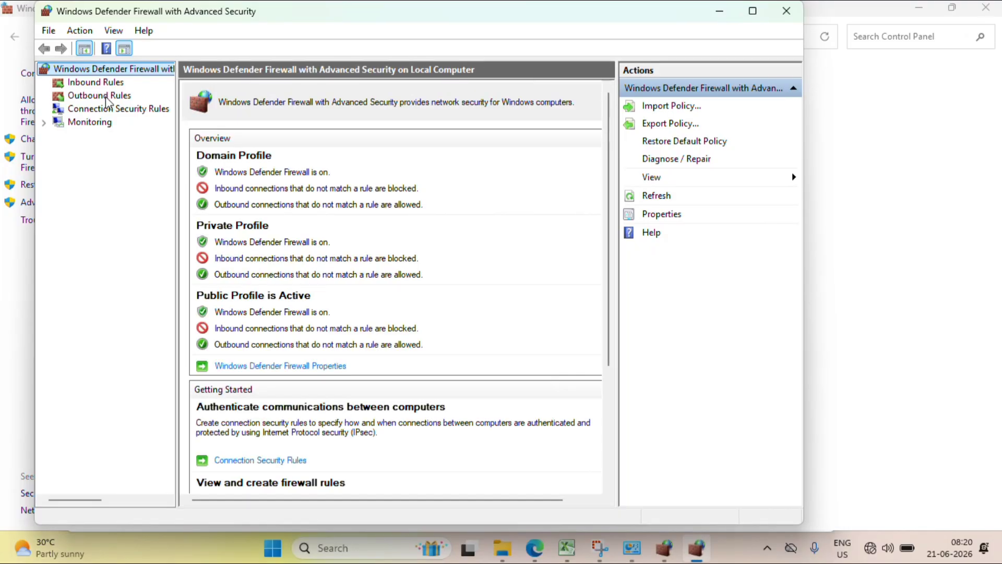
pyautogui.click(104, 95)
pyautogui.click(667, 106)
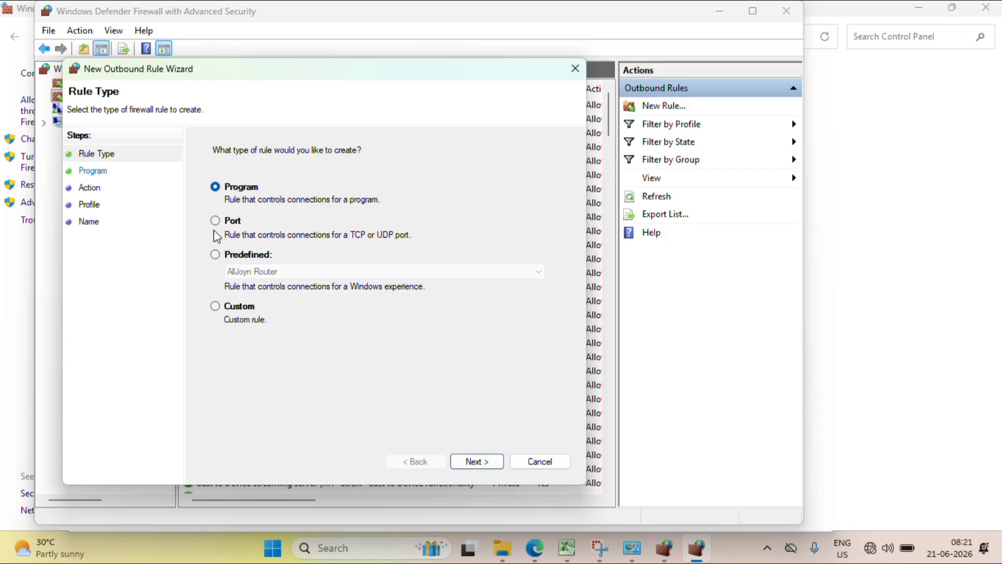
pyautogui.click(233, 221)
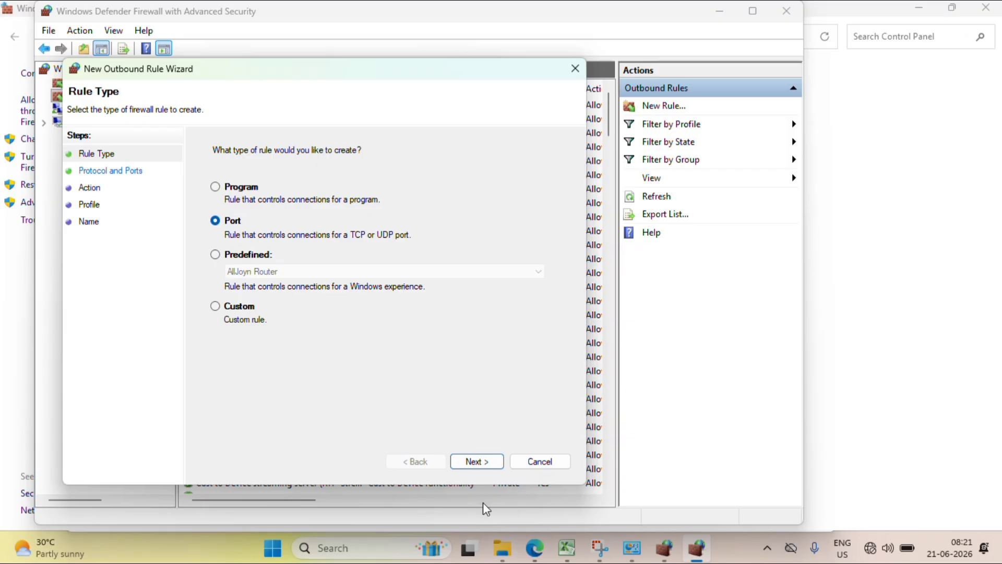
pyautogui.click(479, 466)
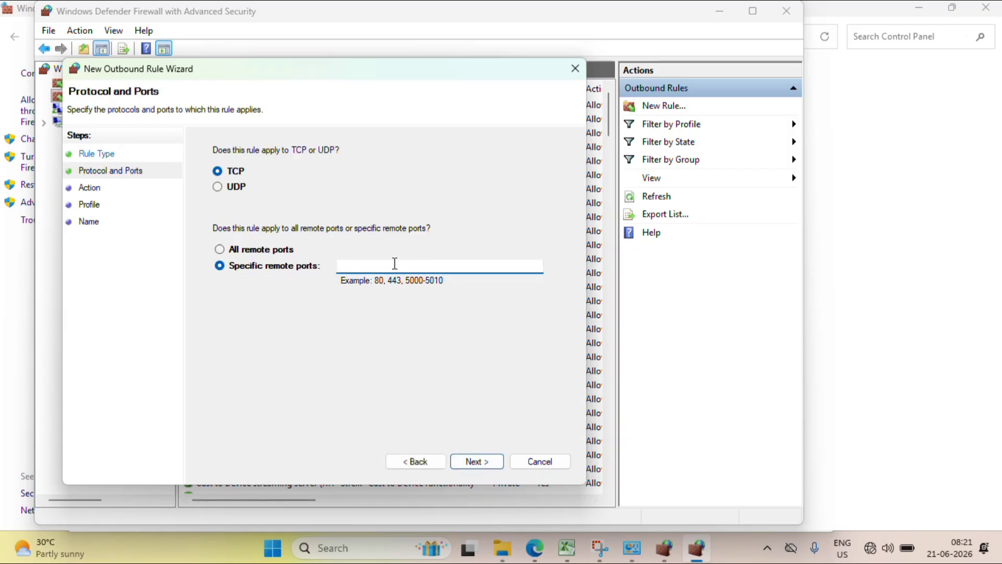
# Apply the outbound rule to specific remote TCP port 6879 and allow the connection only if it is secure.
pyautogui.write('6879')
pyautogui.click(486, 462)
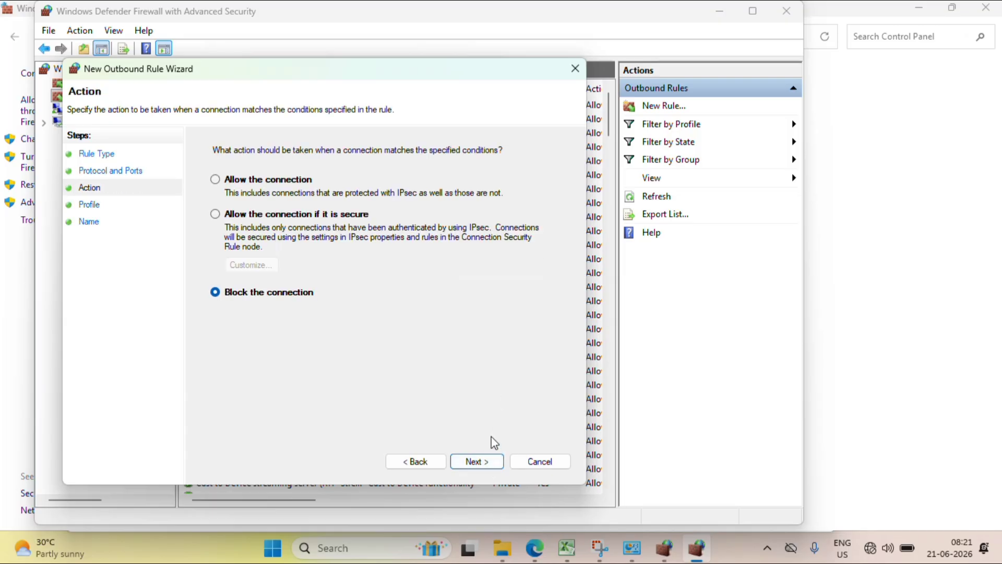
pyautogui.click(272, 225)
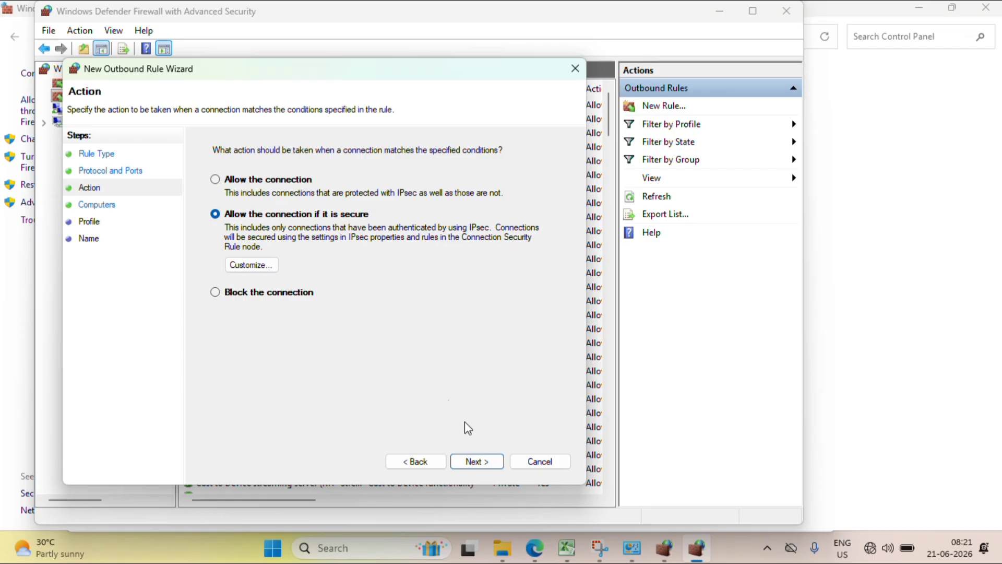
pyautogui.click(489, 462)
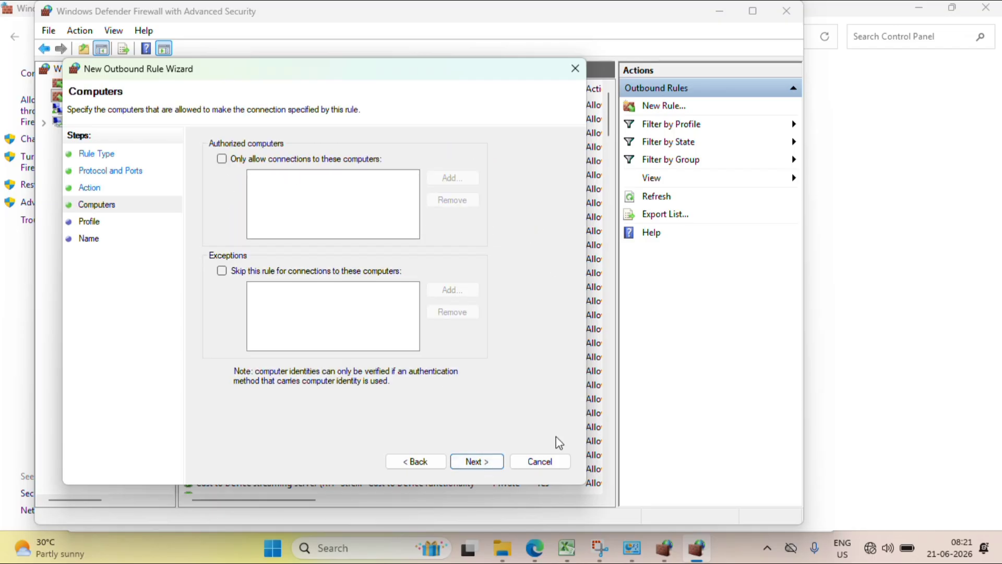
# Leave the computers unrestricted and apply the outbound rule only to the Domain profile.
pyautogui.click(478, 467)
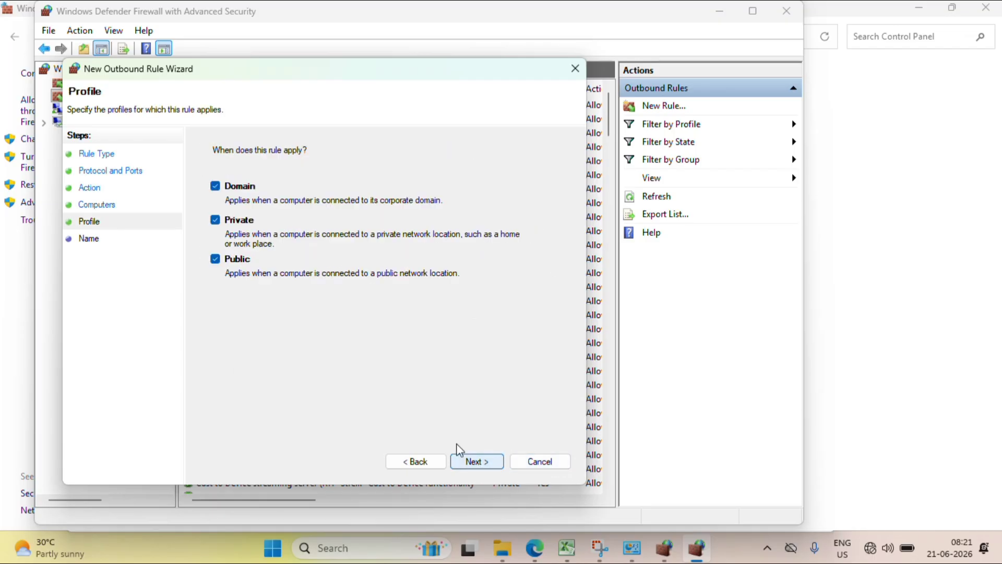
pyautogui.click(232, 260)
pyautogui.click(232, 228)
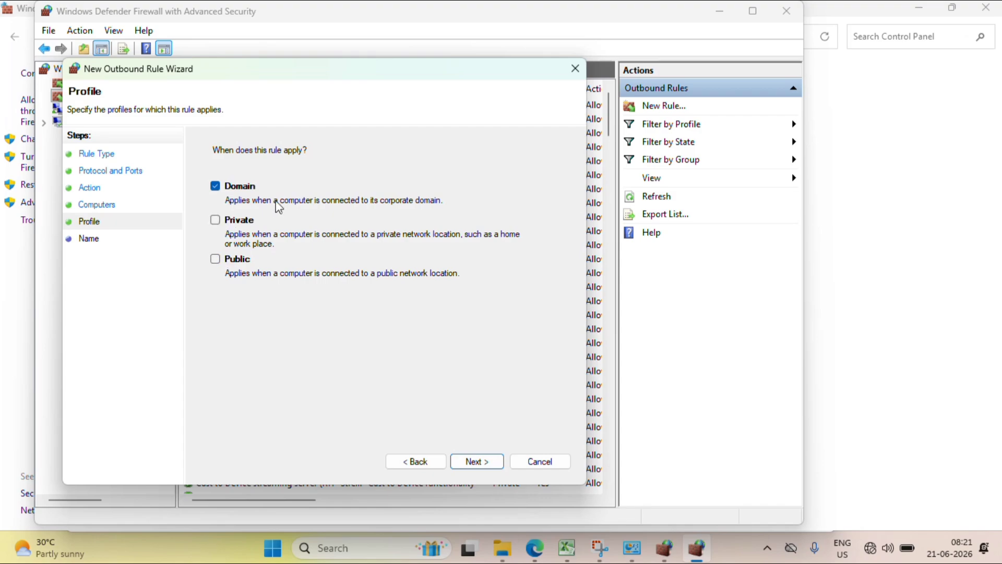
pyautogui.click(475, 462)
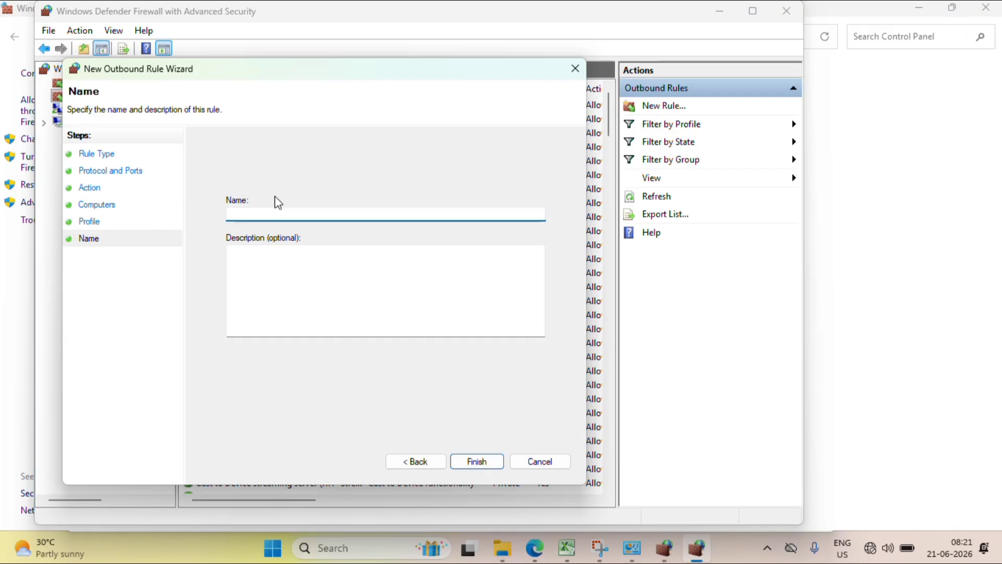
# Enter "out" as the outbound rule's name, cancel the rule, and close the advanced settings window.
pyautogui.write('out')
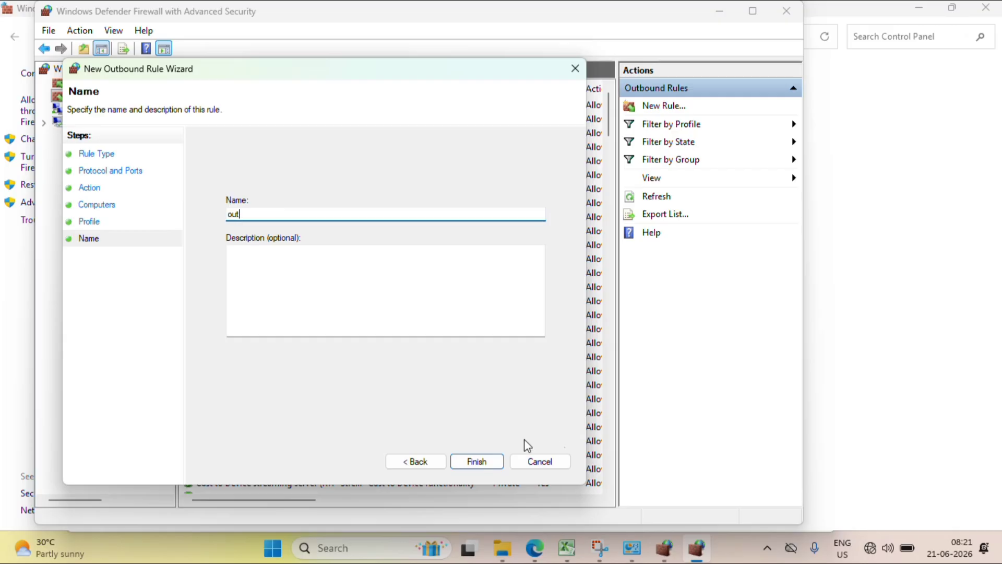
pyautogui.click(567, 469)
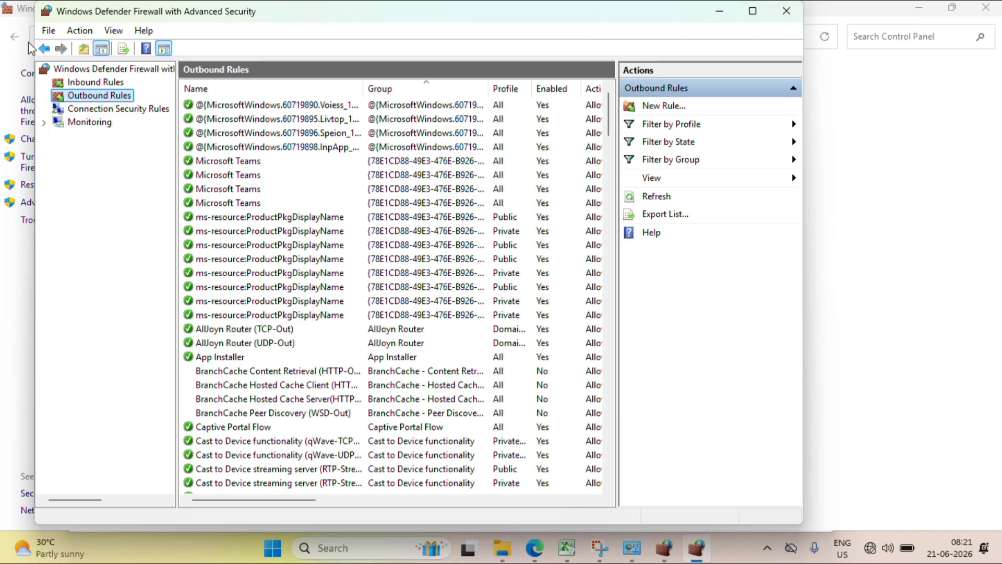
pyautogui.click(787, 16)
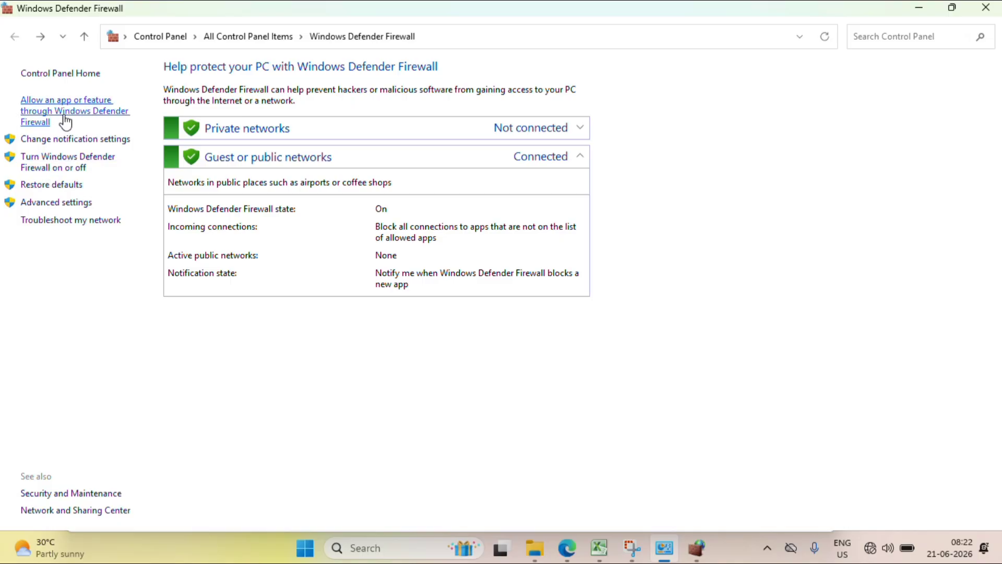
# Open the list of apps allowed through the firewall and review the entries with their private and public network permissions.
pyautogui.click(67, 116)
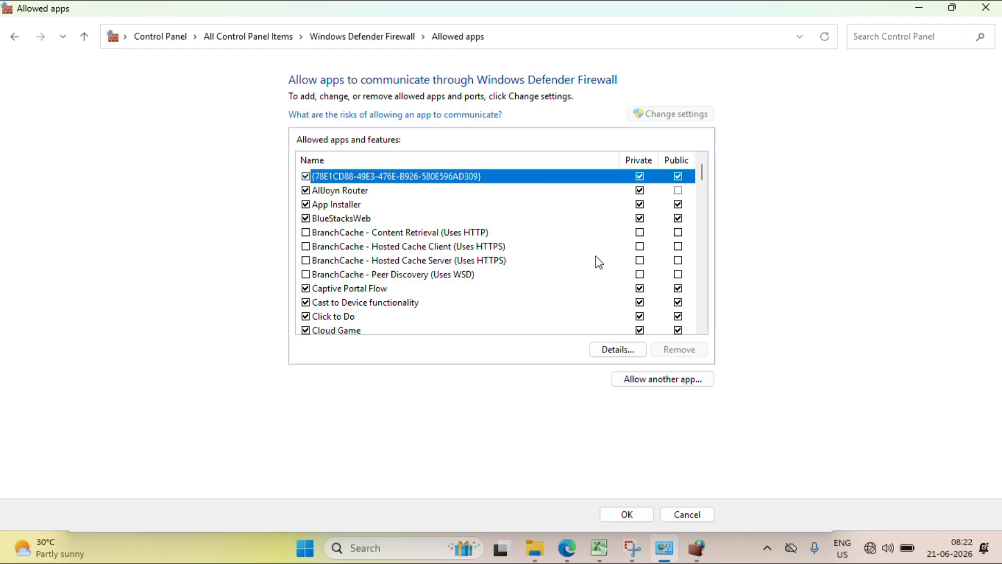
pyautogui.scroll(-1, 487, 253)
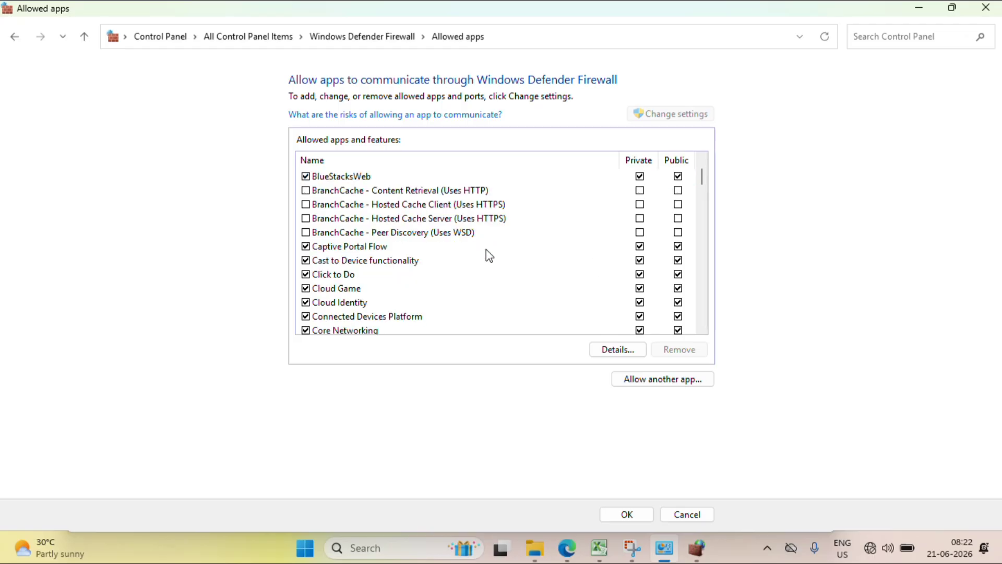
pyautogui.scroll(-3, 491, 256)
pyautogui.scroll(-8, 495, 257)
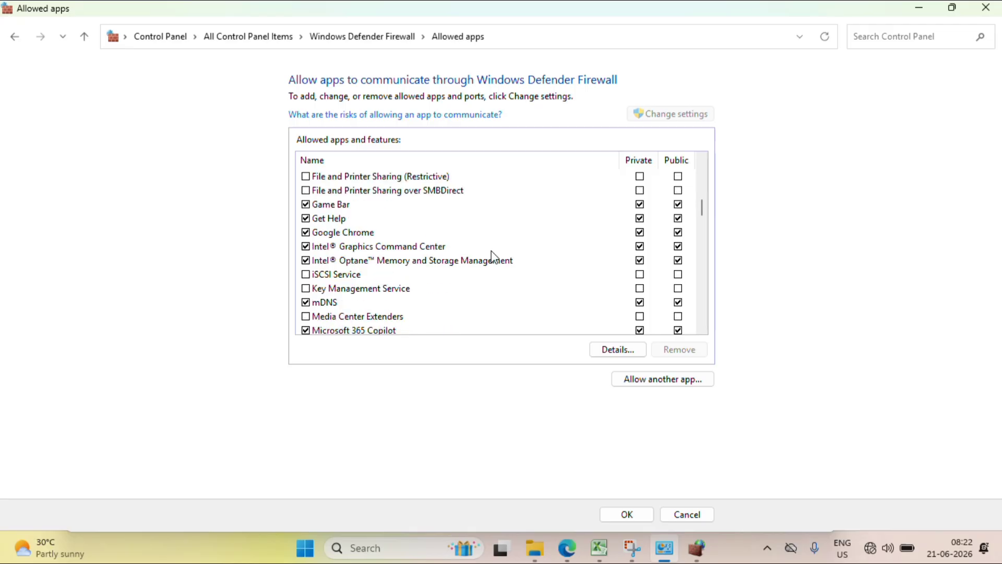
pyautogui.scroll(-3, 494, 256)
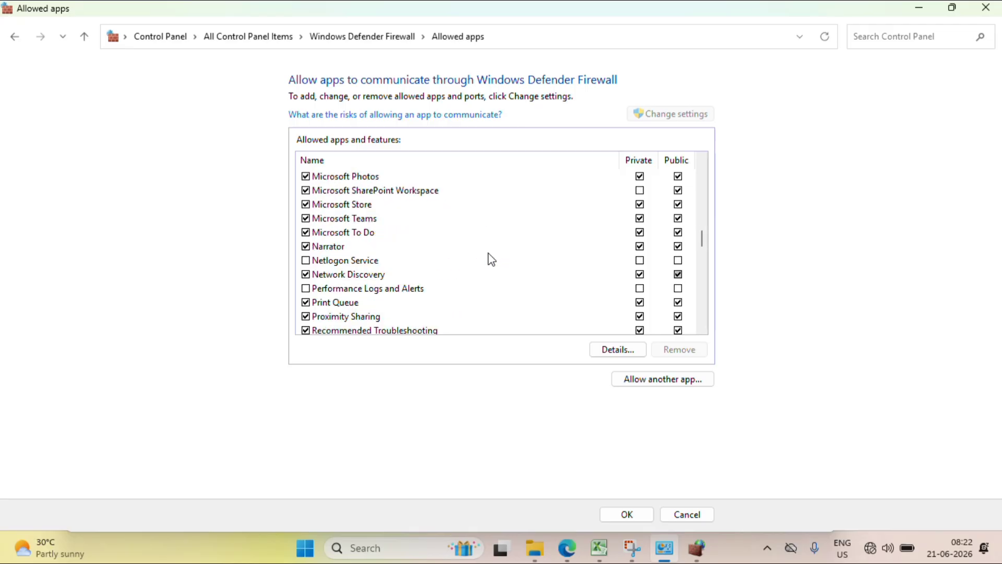
pyautogui.scroll(-2, 397, 308)
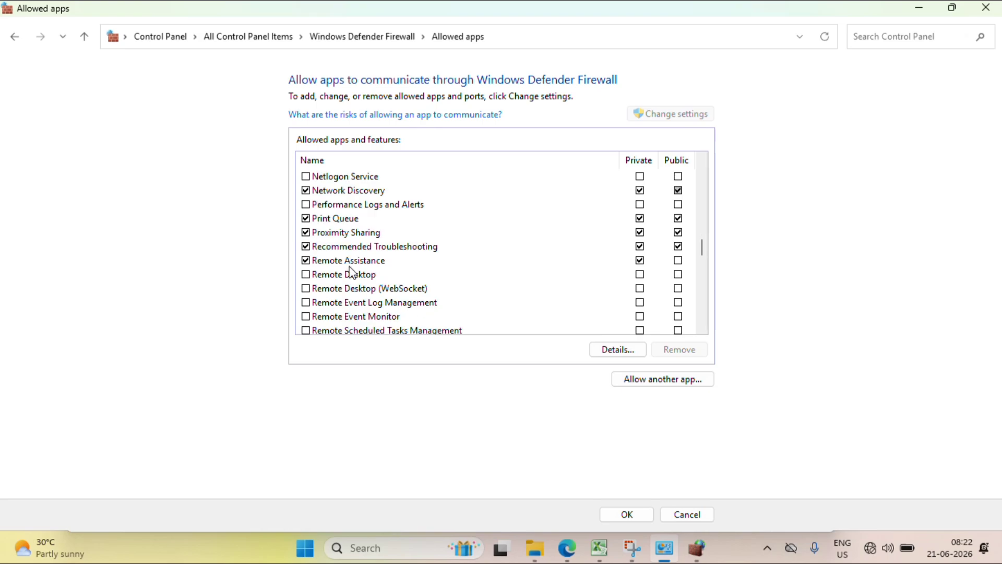
pyautogui.scroll(-6, 483, 286)
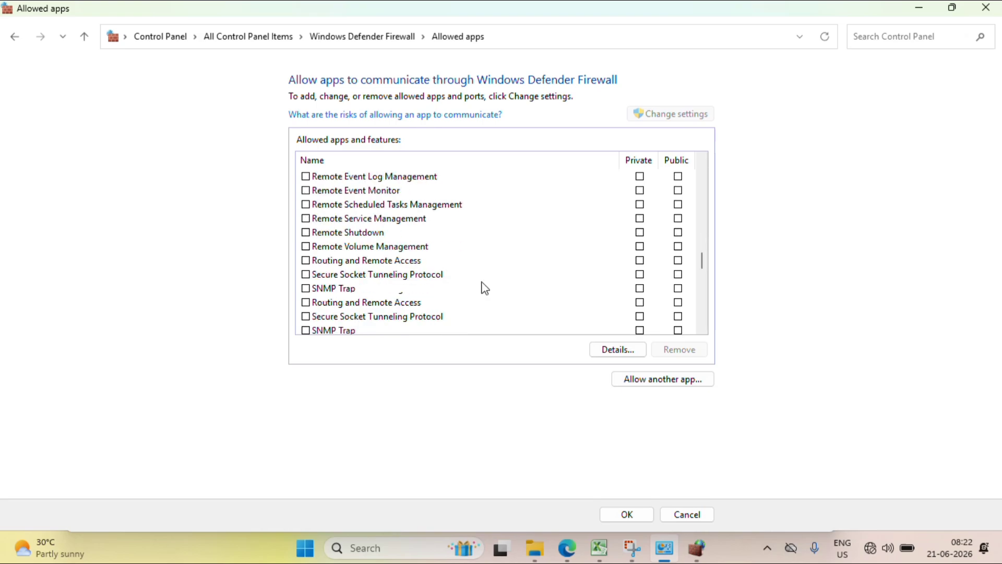
pyautogui.scroll(-5, 485, 286)
pyautogui.scroll(-4, 488, 282)
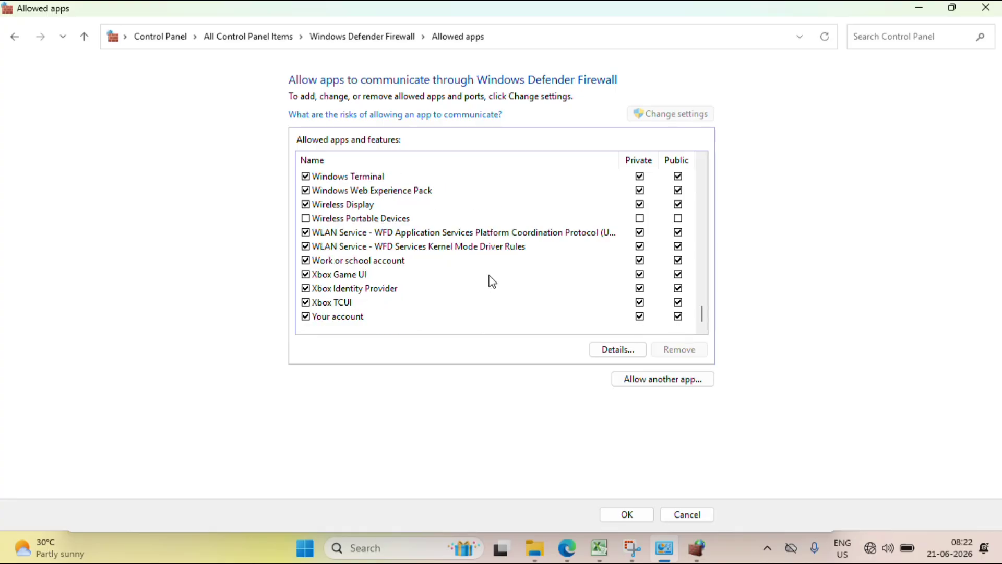
pyautogui.scroll(20, 450, 291)
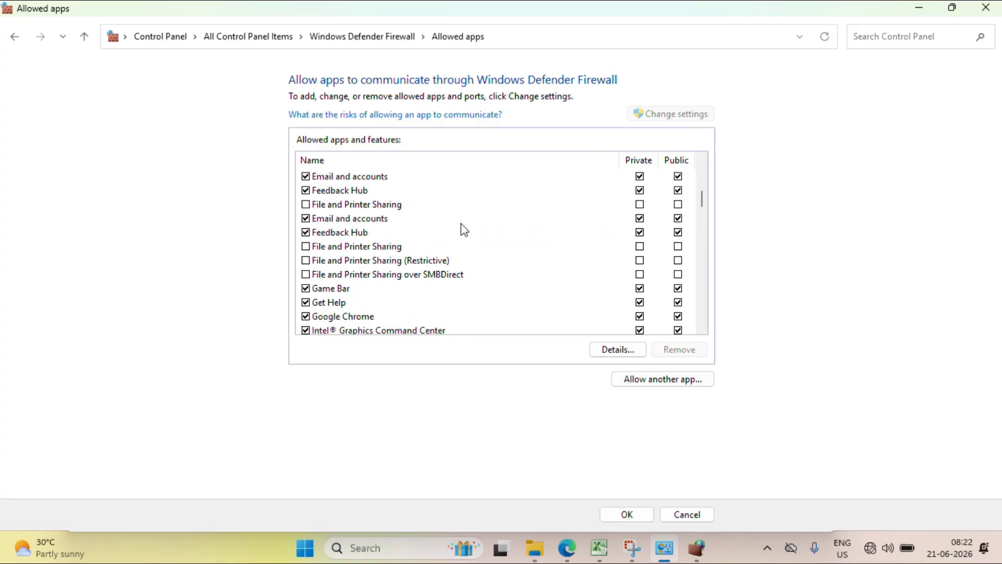
pyautogui.scroll(3, 462, 221)
pyautogui.scroll(-5, 454, 219)
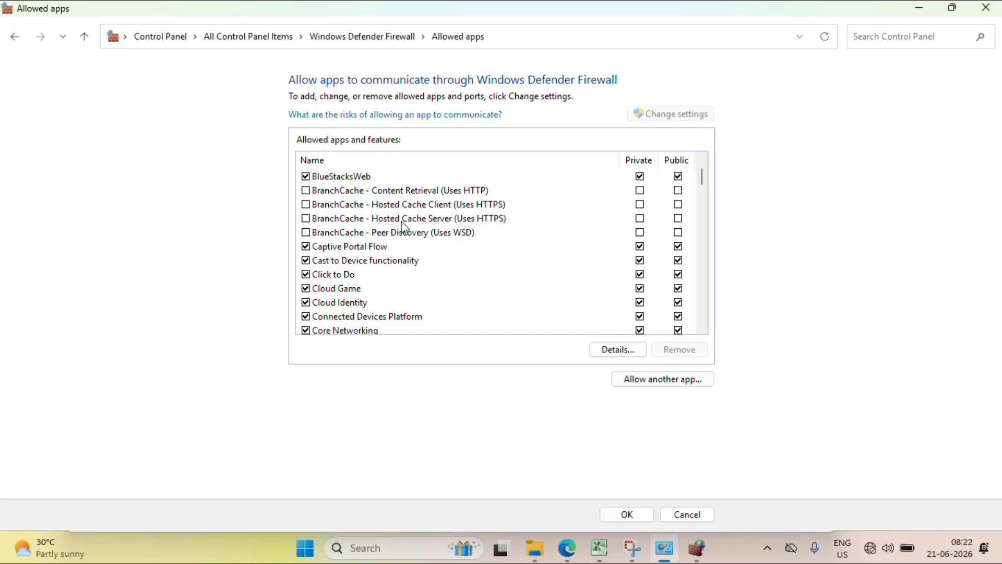
pyautogui.scroll(-6, 404, 227)
pyautogui.scroll(-20, 404, 227)
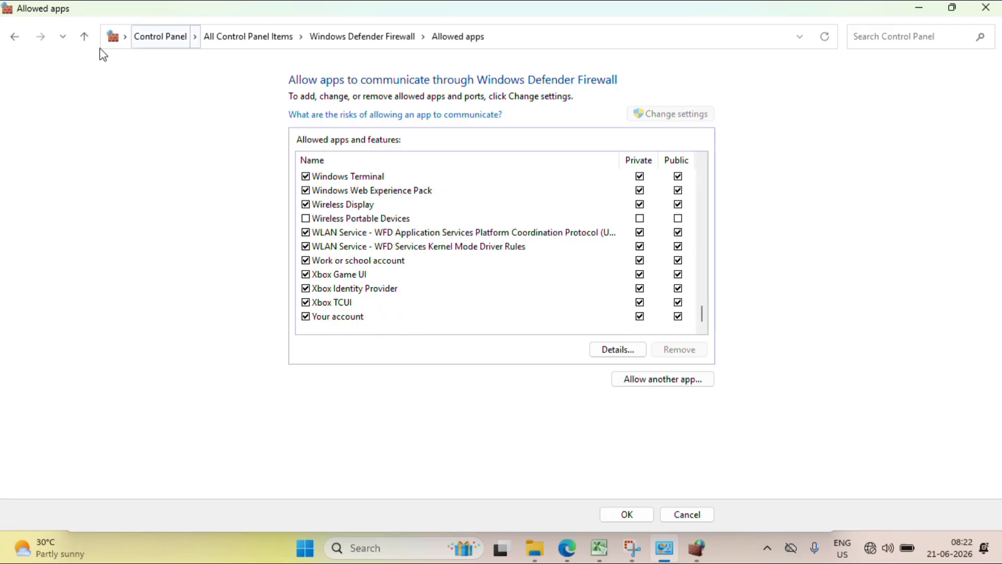
# Leave the allowed apps list, open Security and Maintenance, and review its security and maintenance message settings without changing them.
pyautogui.click(15, 37)
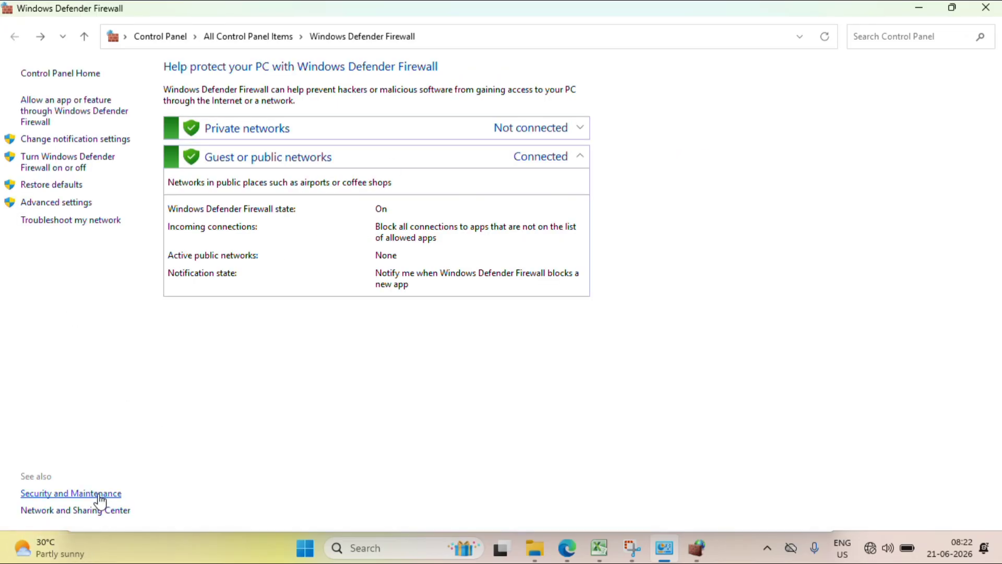
pyautogui.click(102, 495)
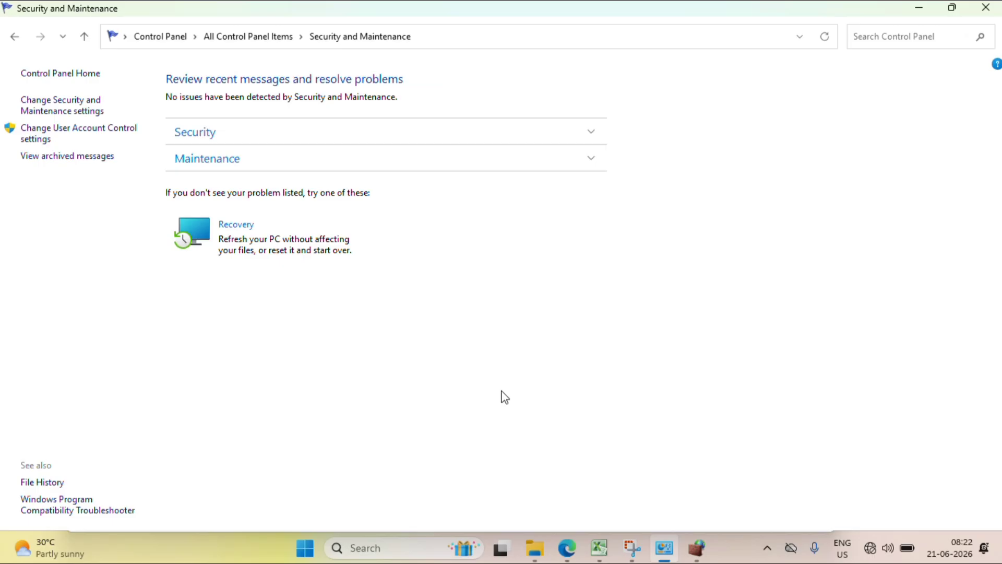
pyautogui.click(81, 108)
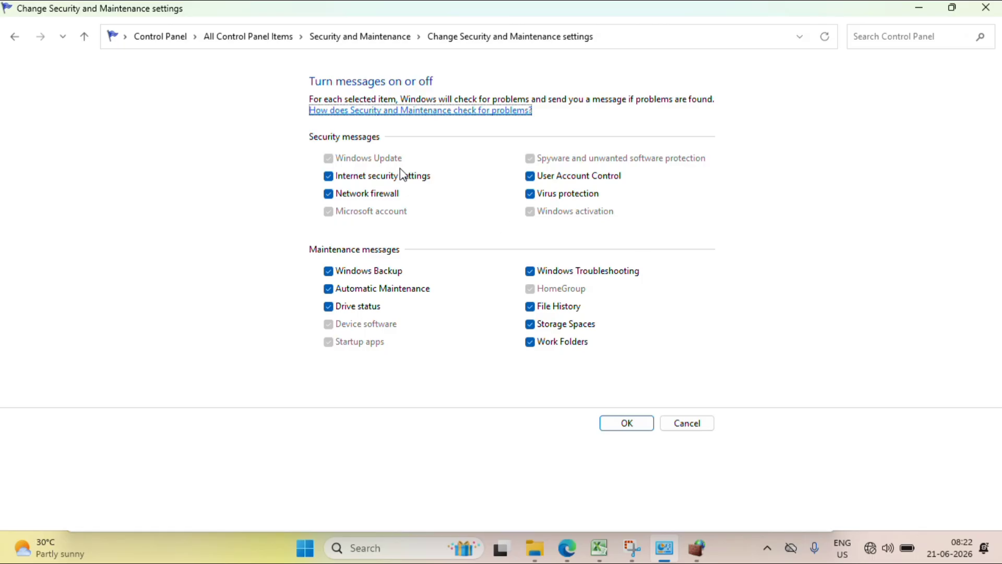
pyautogui.click(698, 427)
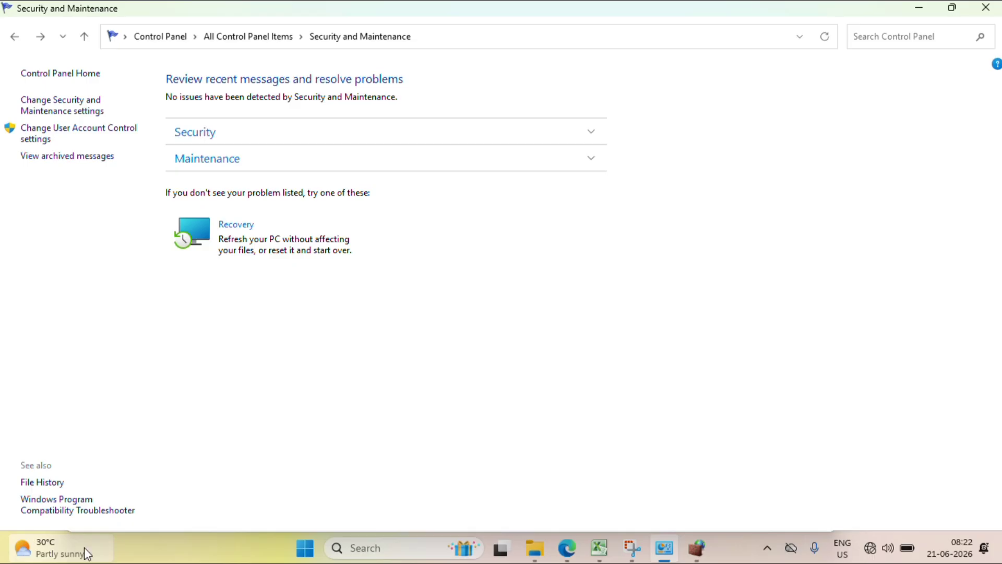
# View the Windows Program Compatibility Troubleshooter from Security and Maintenance and close it without running it.
pyautogui.click(78, 510)
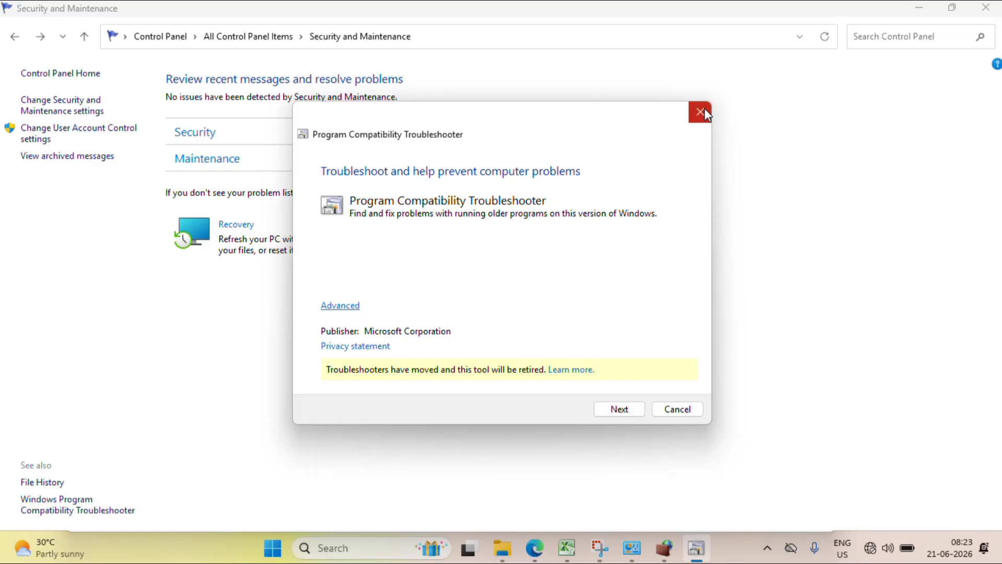
pyautogui.click(702, 109)
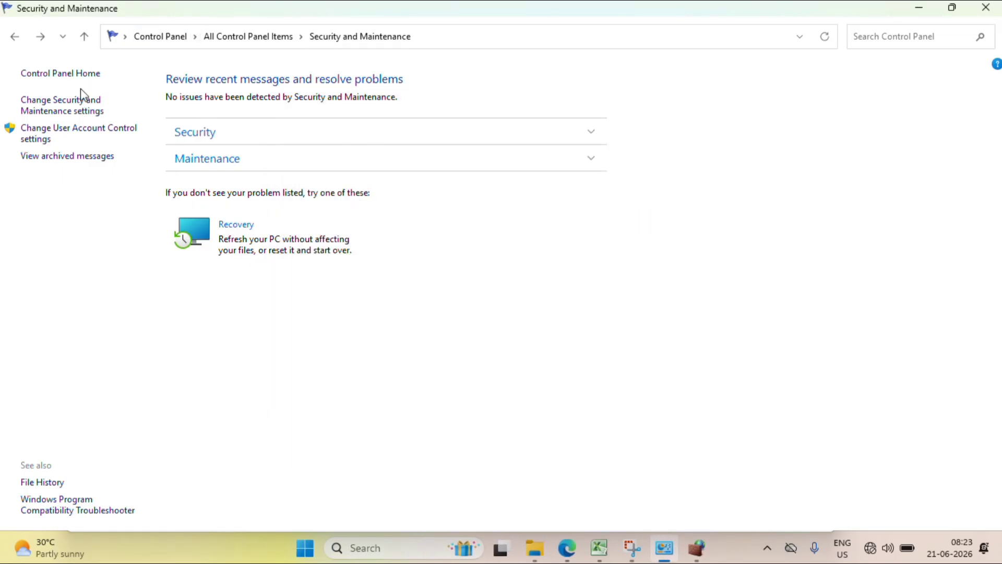
# Return to the Windows Defender Firewall overview and open the settings for turning the firewall on or off per network type.
pyautogui.click(14, 37)
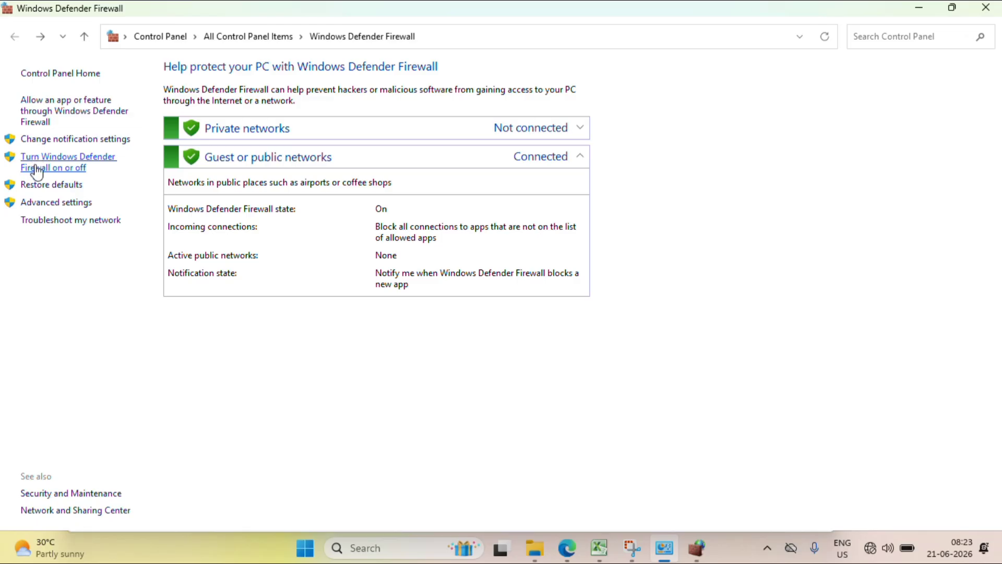
pyautogui.click(68, 158)
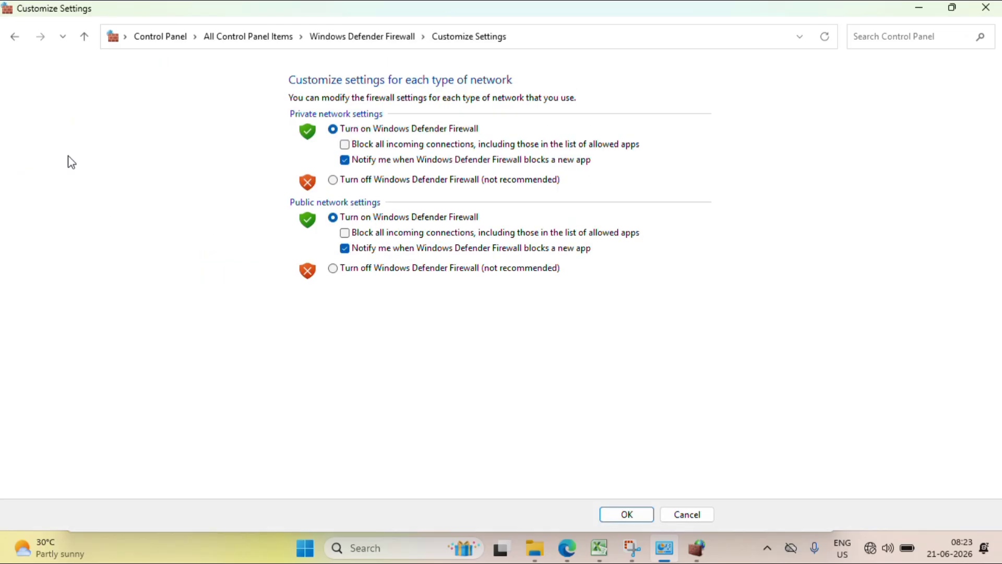